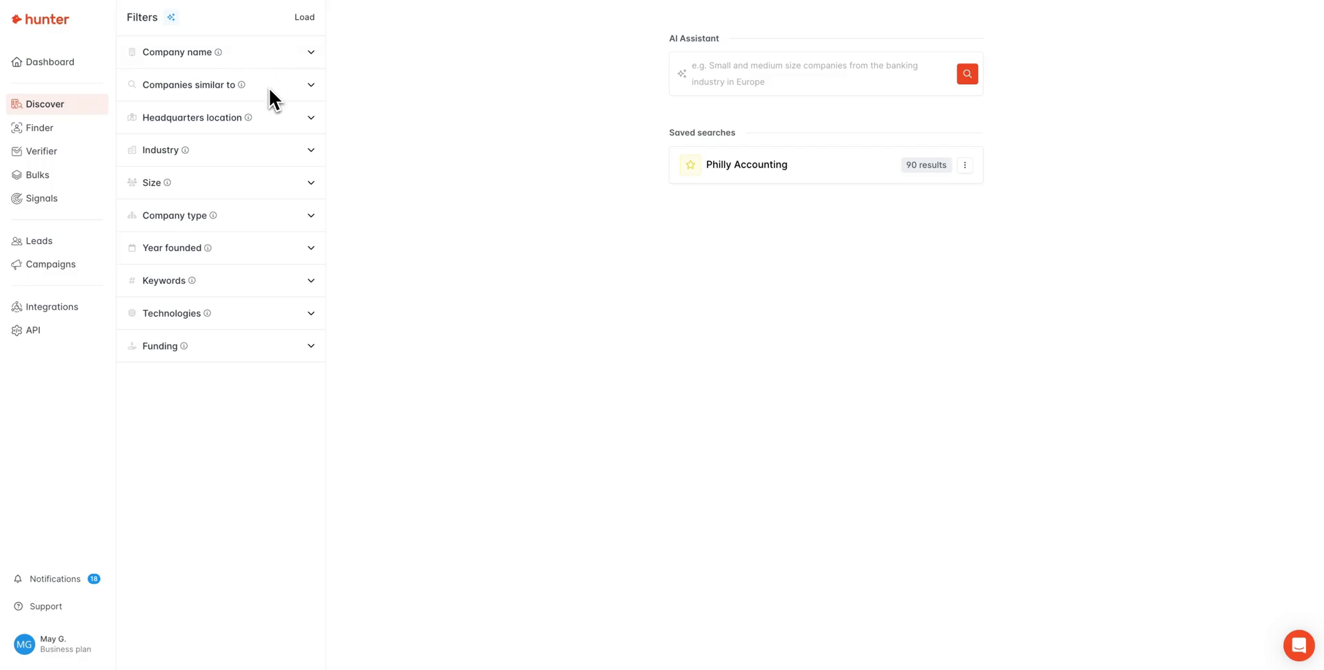
# Step: Try a similar-companies filter matching hunter.io, then remove it and collapse the section
pyautogui.click(270, 84)
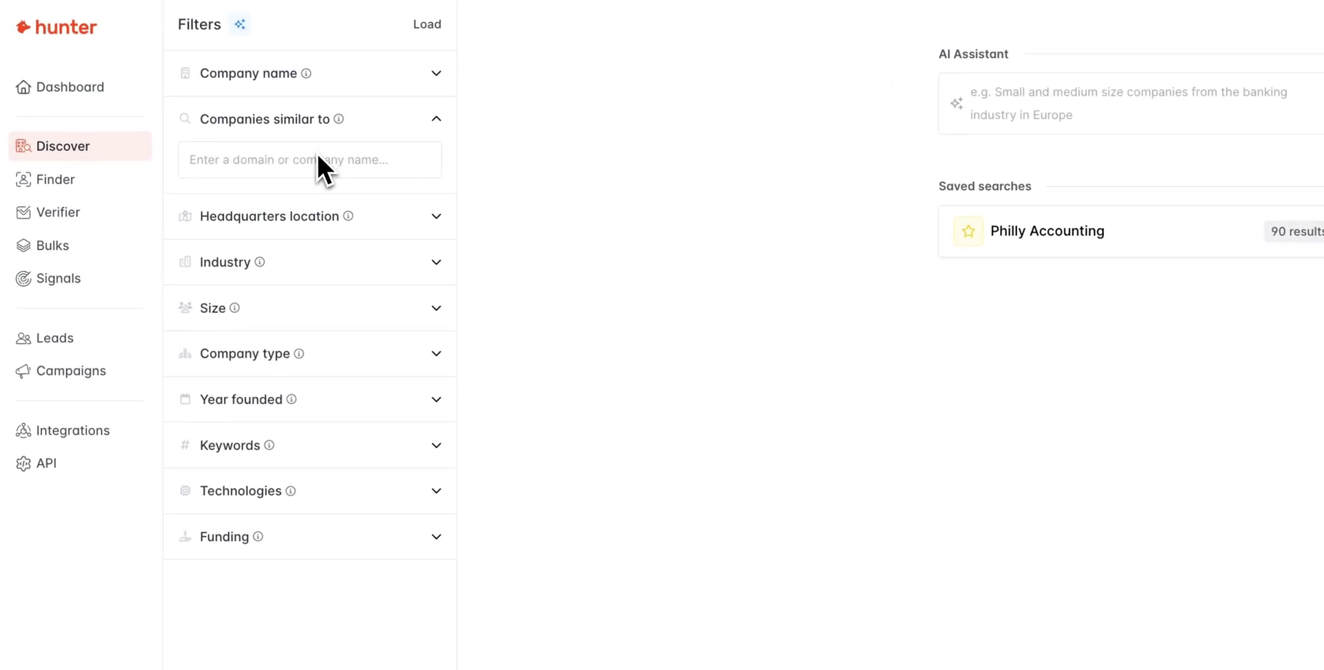
pyautogui.click(318, 158)
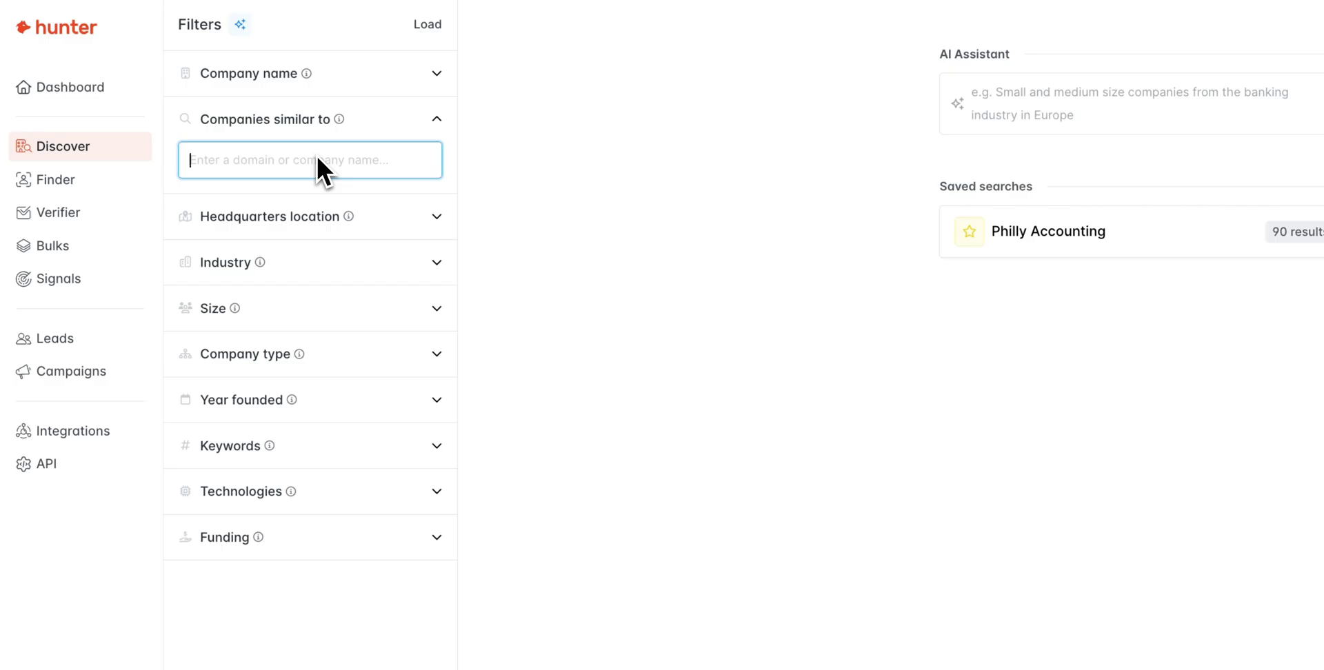
pyautogui.write('Hunter.io')
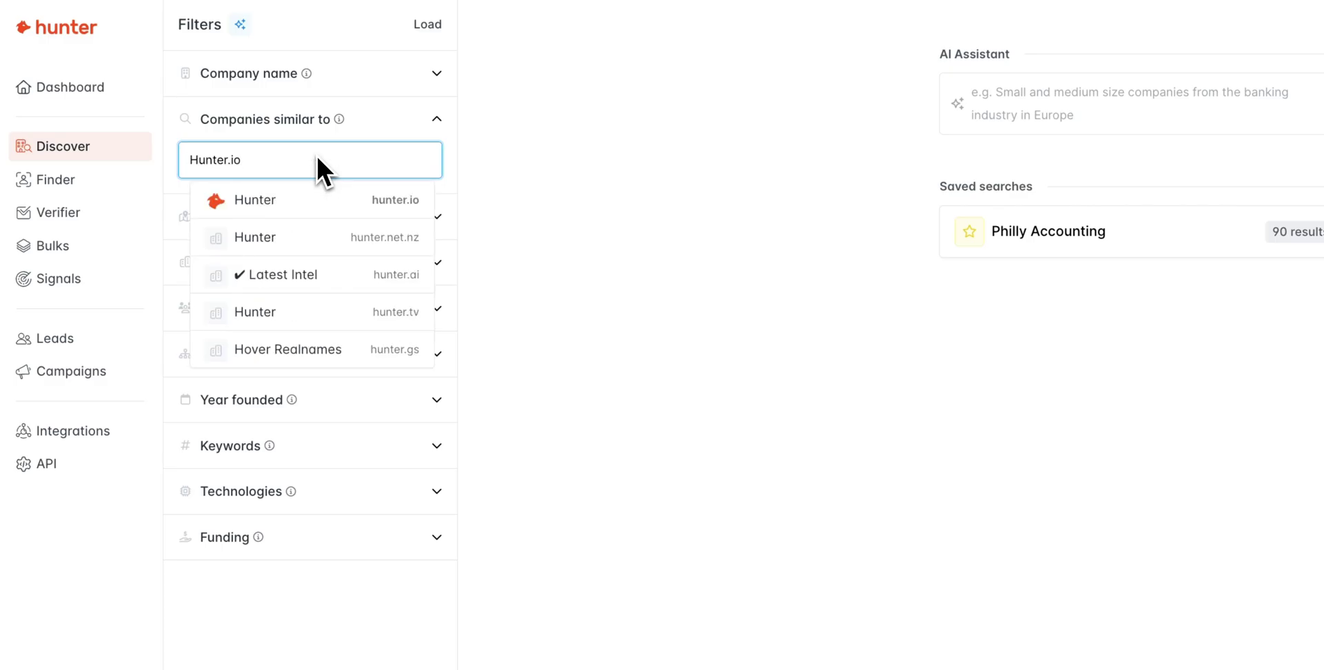
pyautogui.click(284, 200)
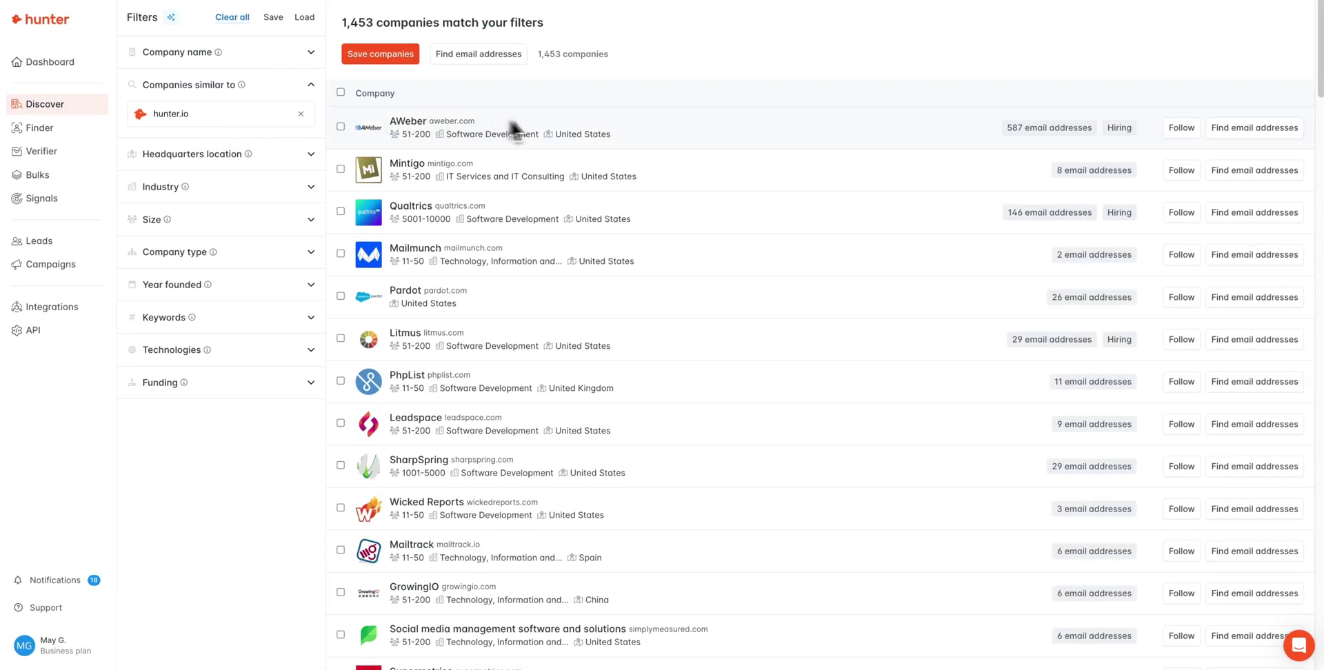
pyautogui.scroll(-1, 651, 128)
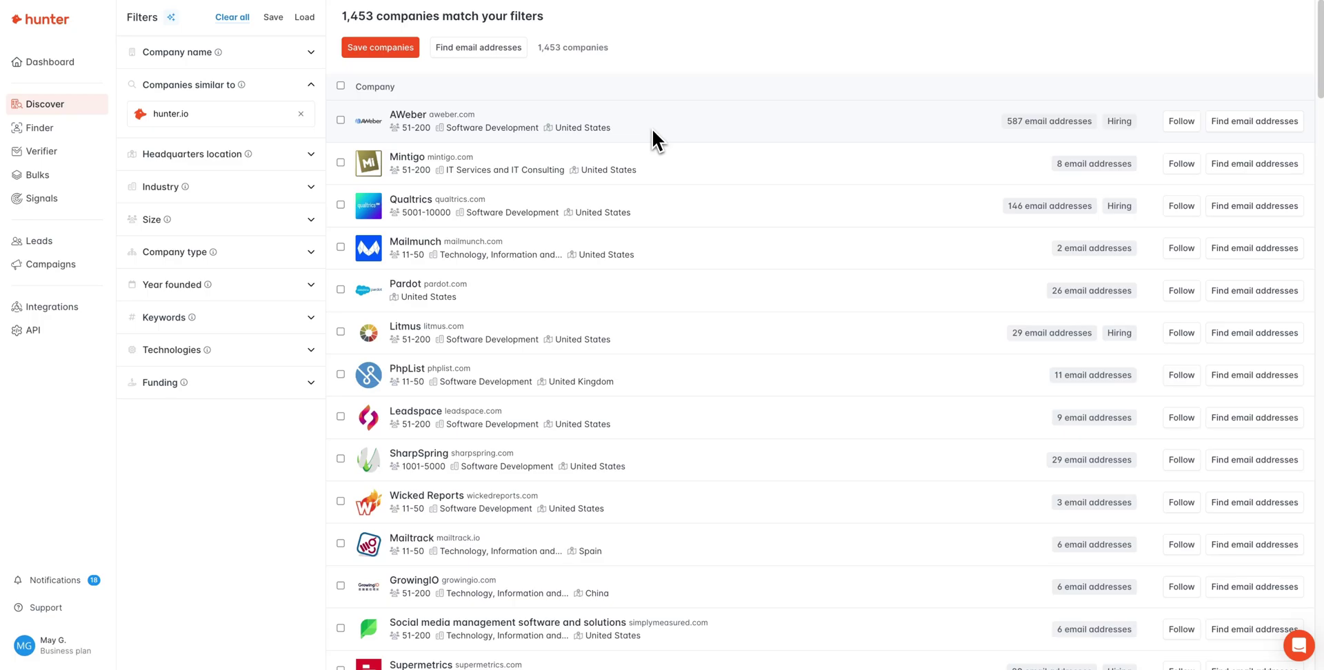
pyautogui.scroll(-1, 698, 281)
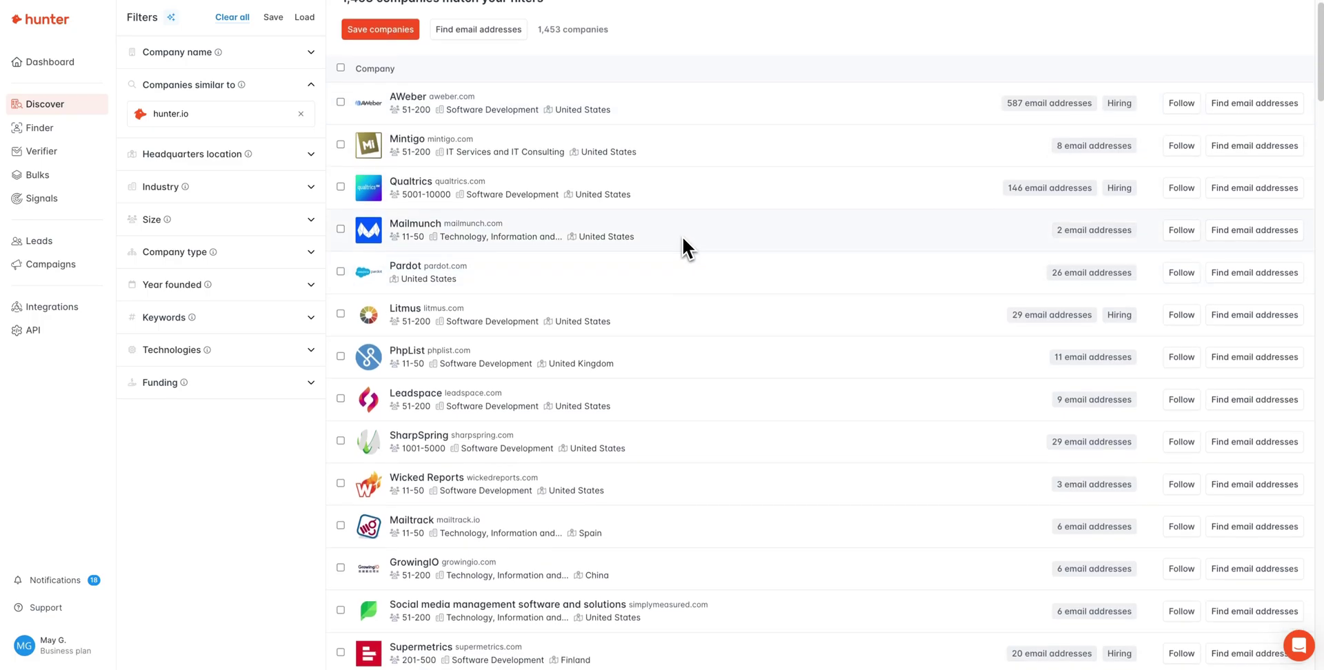
pyautogui.scroll(2, 681, 236)
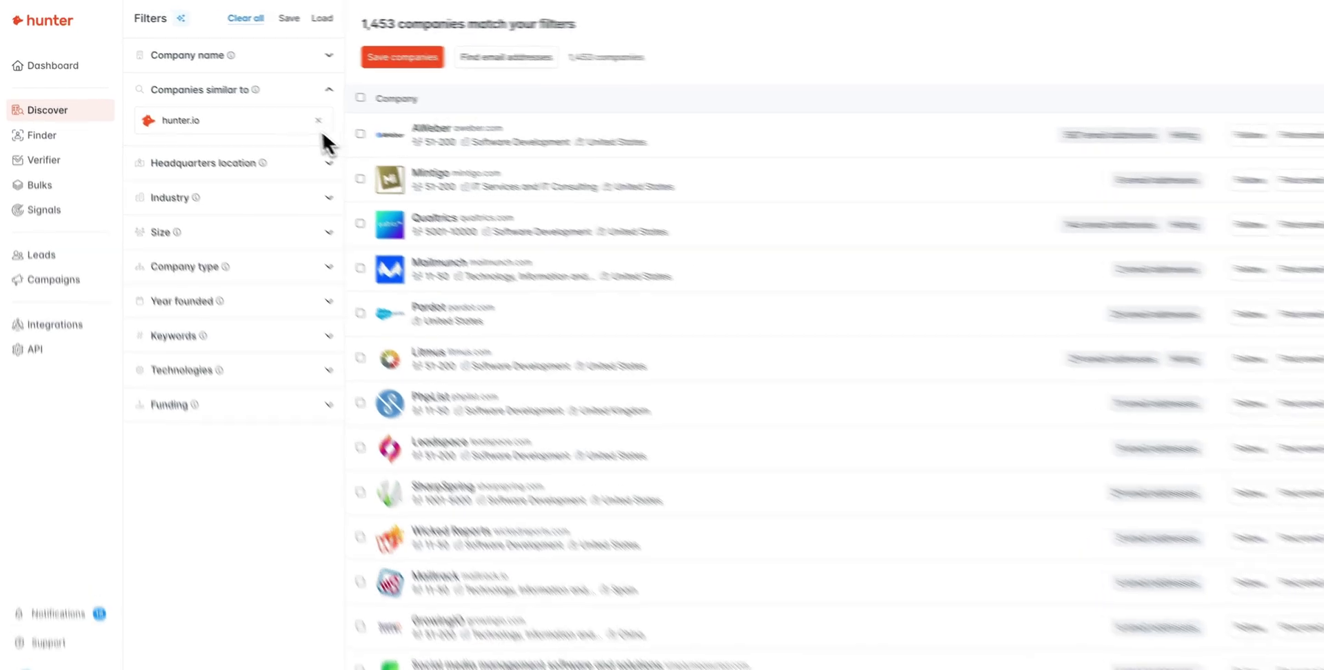
pyautogui.click(318, 121)
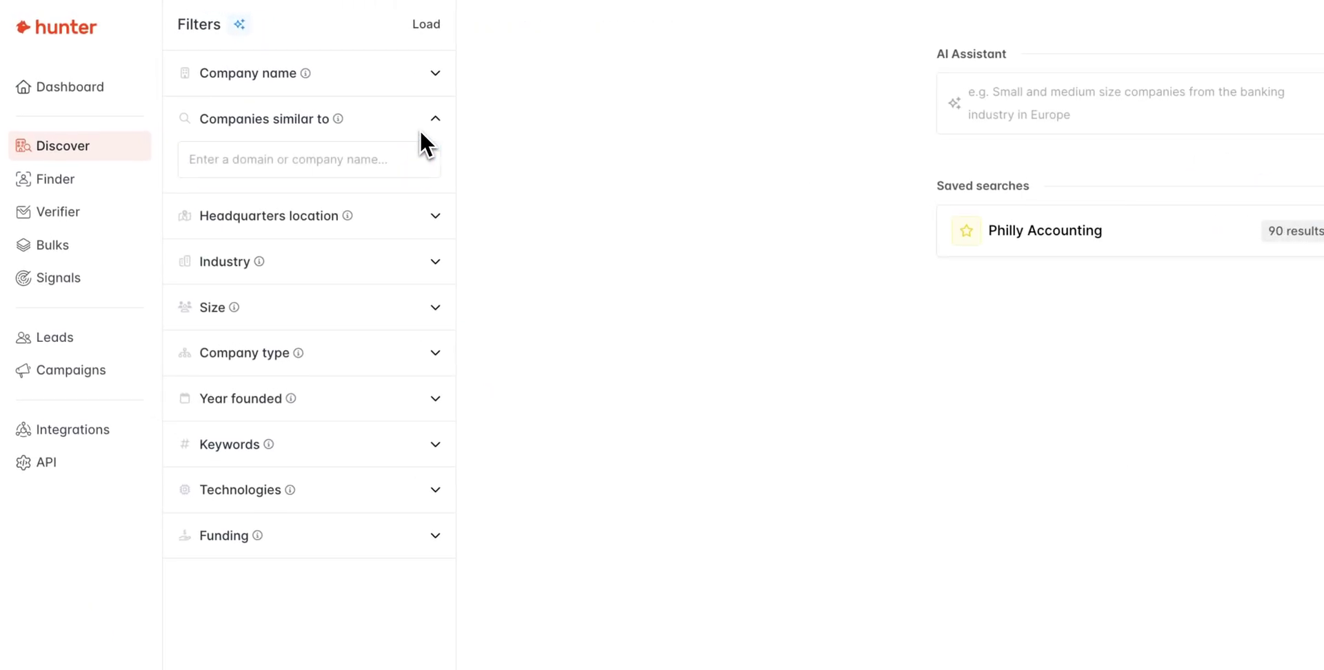
pyautogui.click(315, 95)
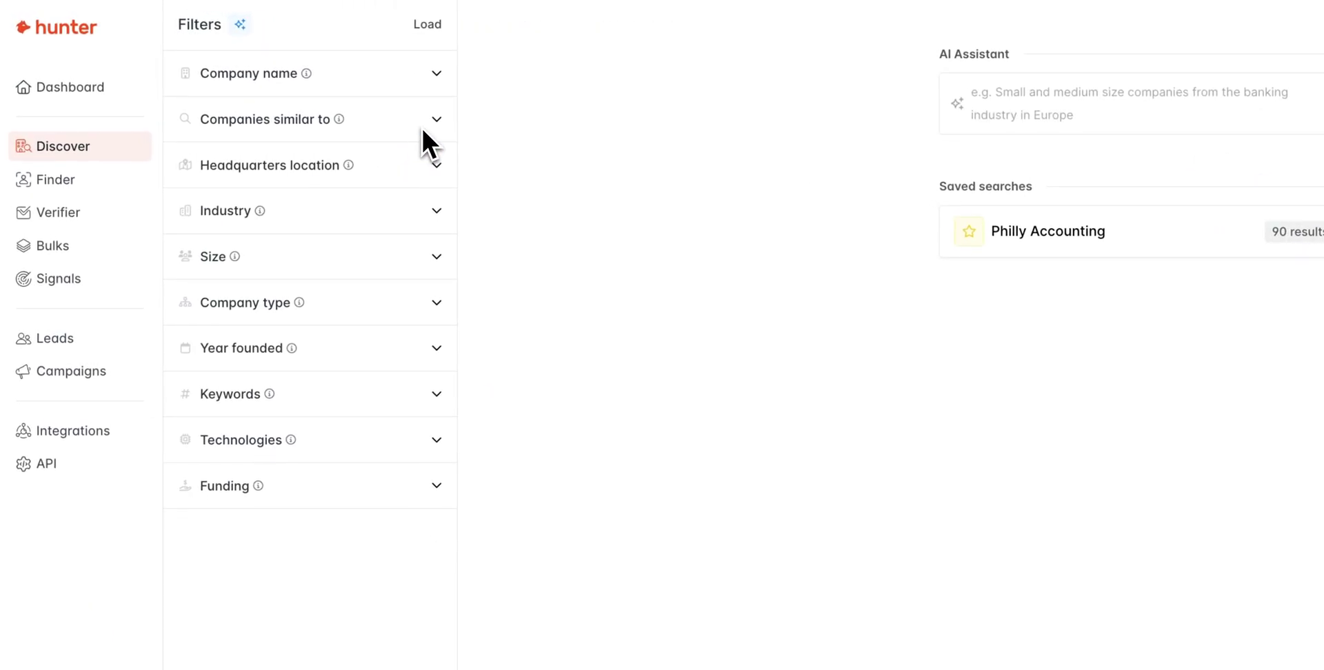
# Step: Set the headquarters location filter to United States, returning 7,113,675 companies
pyautogui.click(406, 166)
pyautogui.click(354, 208)
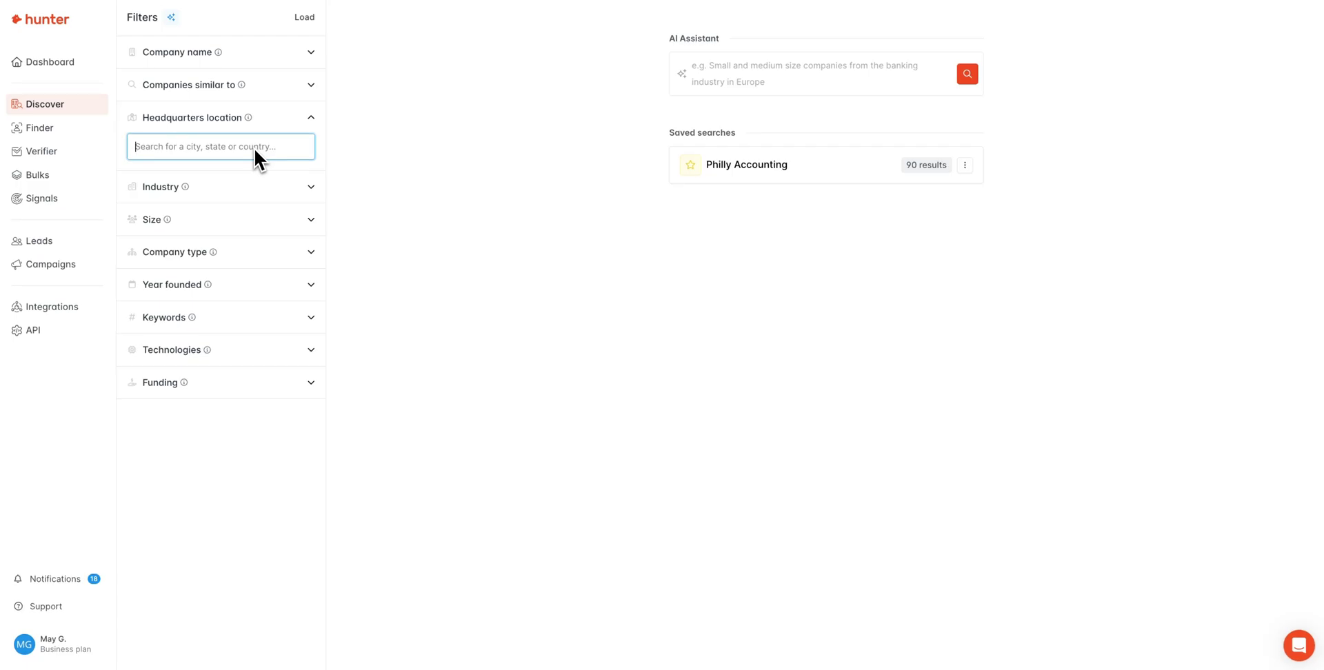
pyautogui.write('Uni')
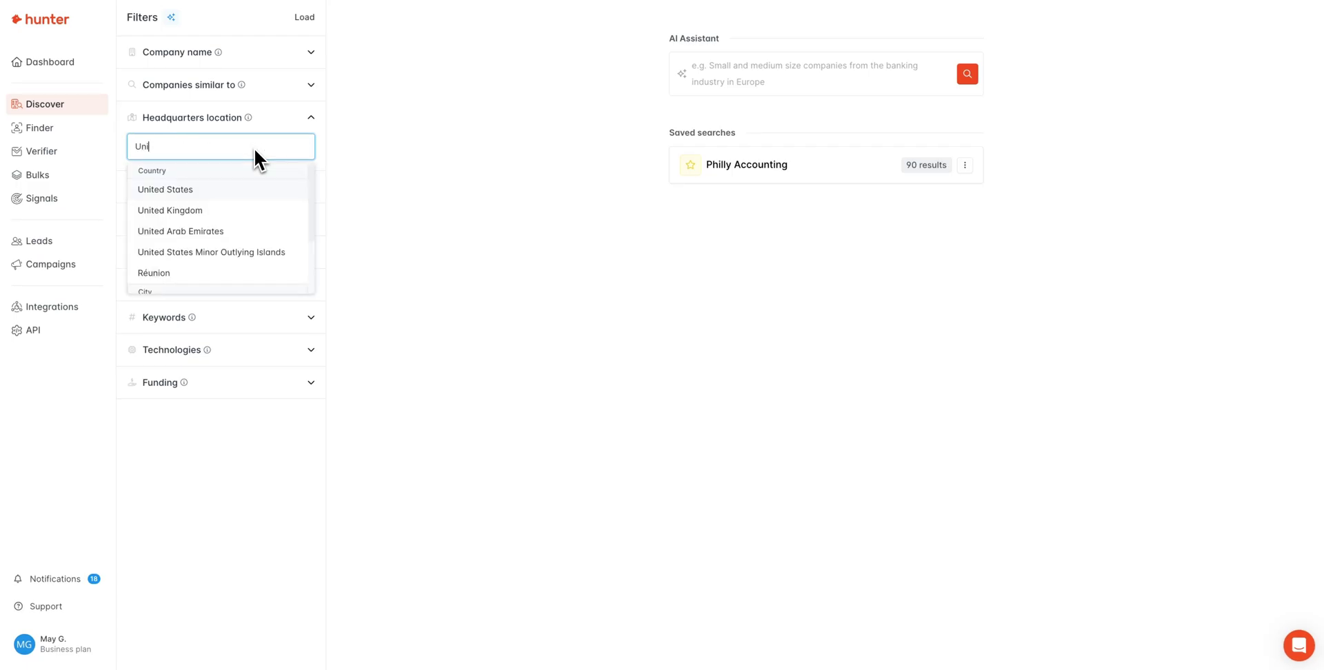
pyautogui.click(250, 190)
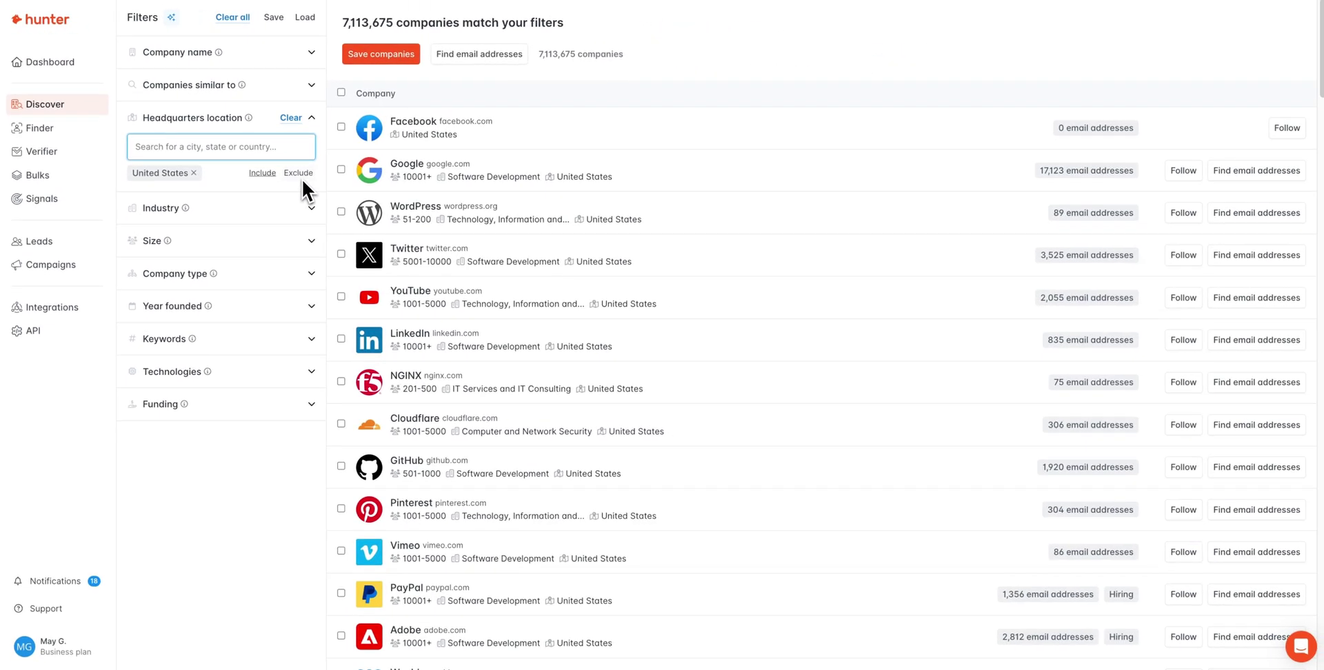
pyautogui.click(322, 122)
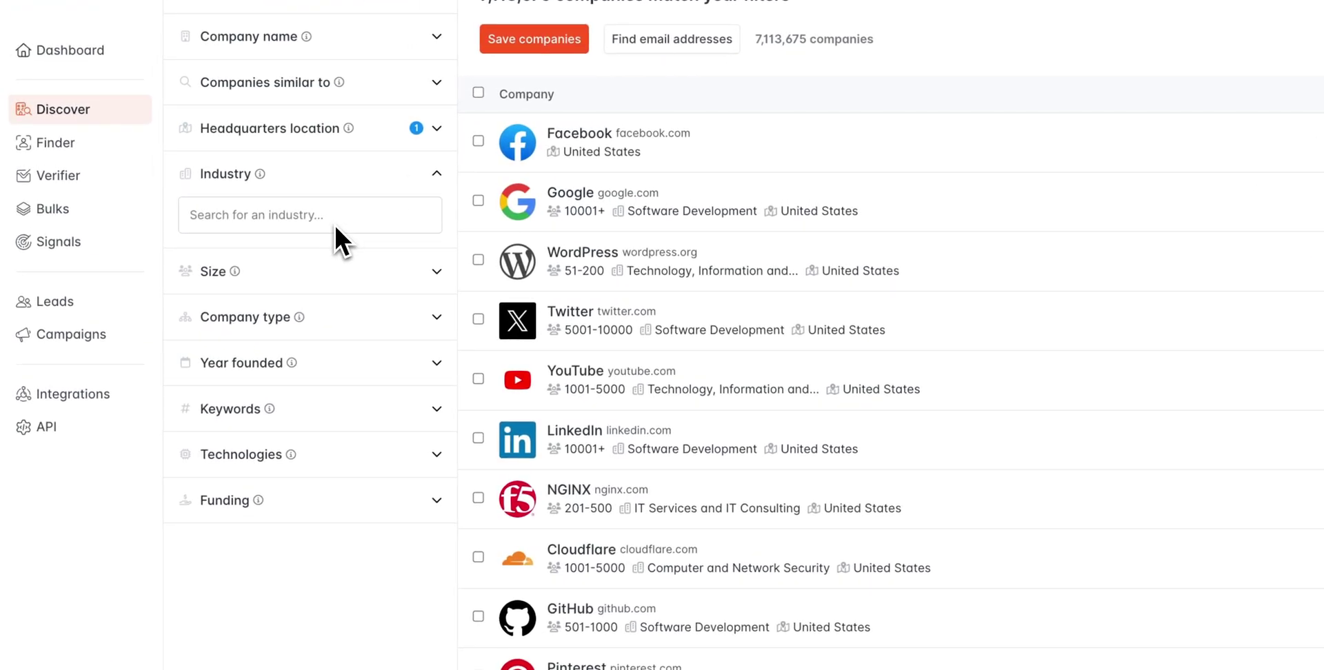
# Step: Set the Industry filter to 'Food and Beverage Services', cutting results to 107,284
pyautogui.click(334, 224)
pyautogui.scroll(-3, 338, 329)
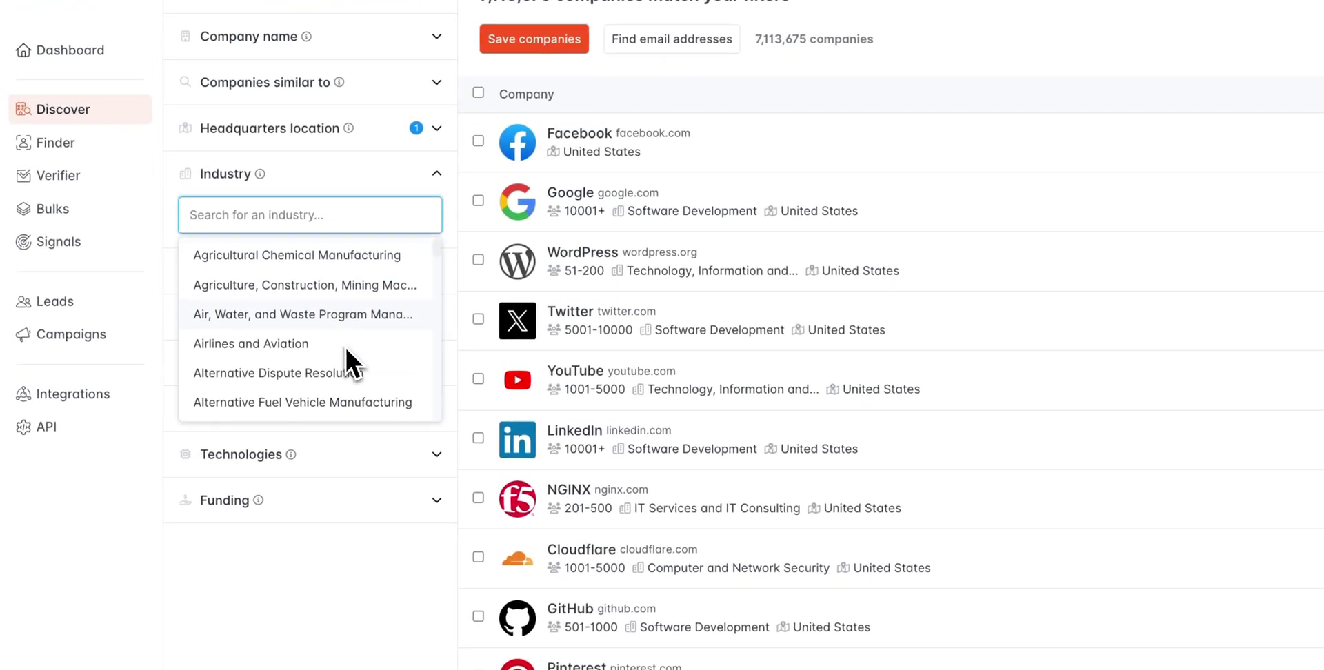
pyautogui.scroll(-1, 345, 342)
pyautogui.scroll(4, 336, 335)
pyautogui.write('F')
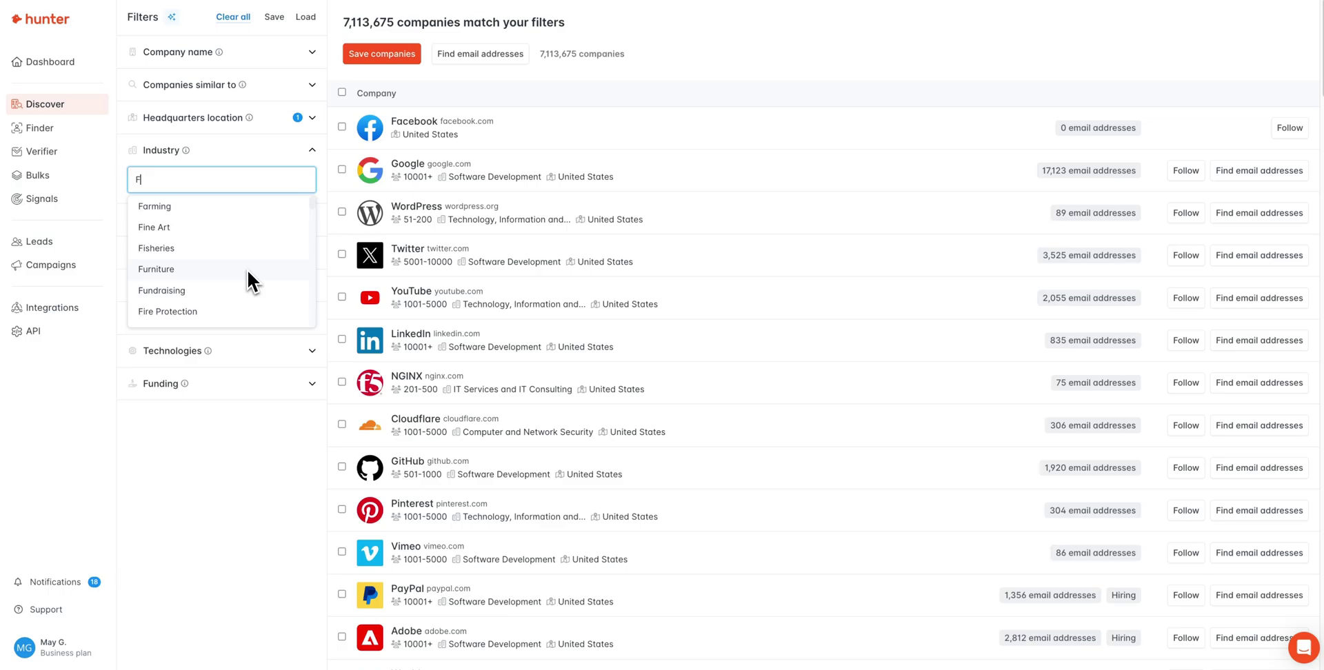
pyautogui.write('ood')
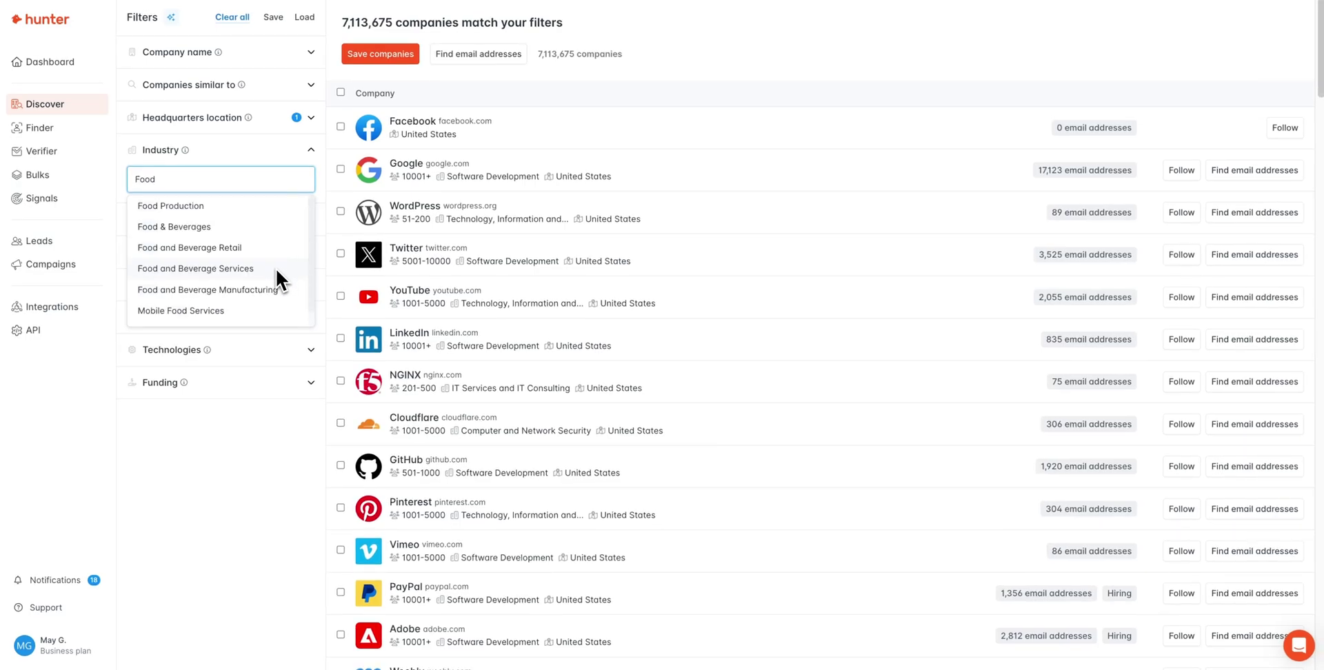
pyautogui.click(257, 268)
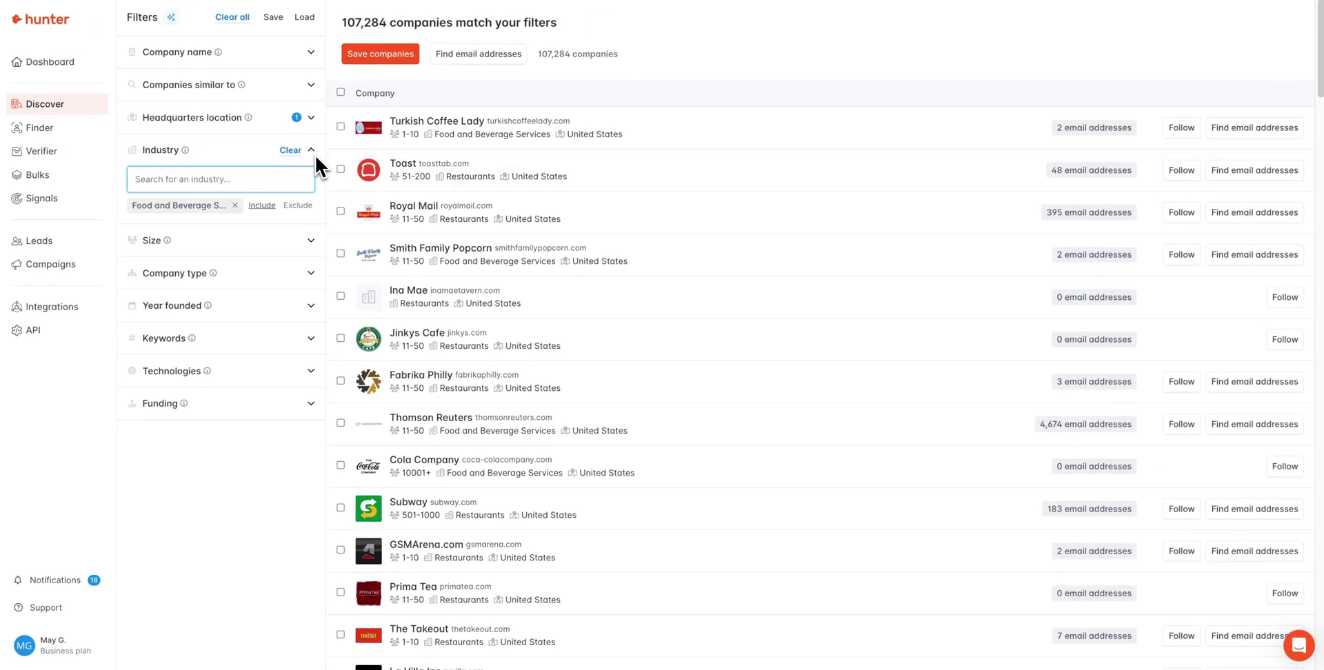
pyautogui.click(310, 150)
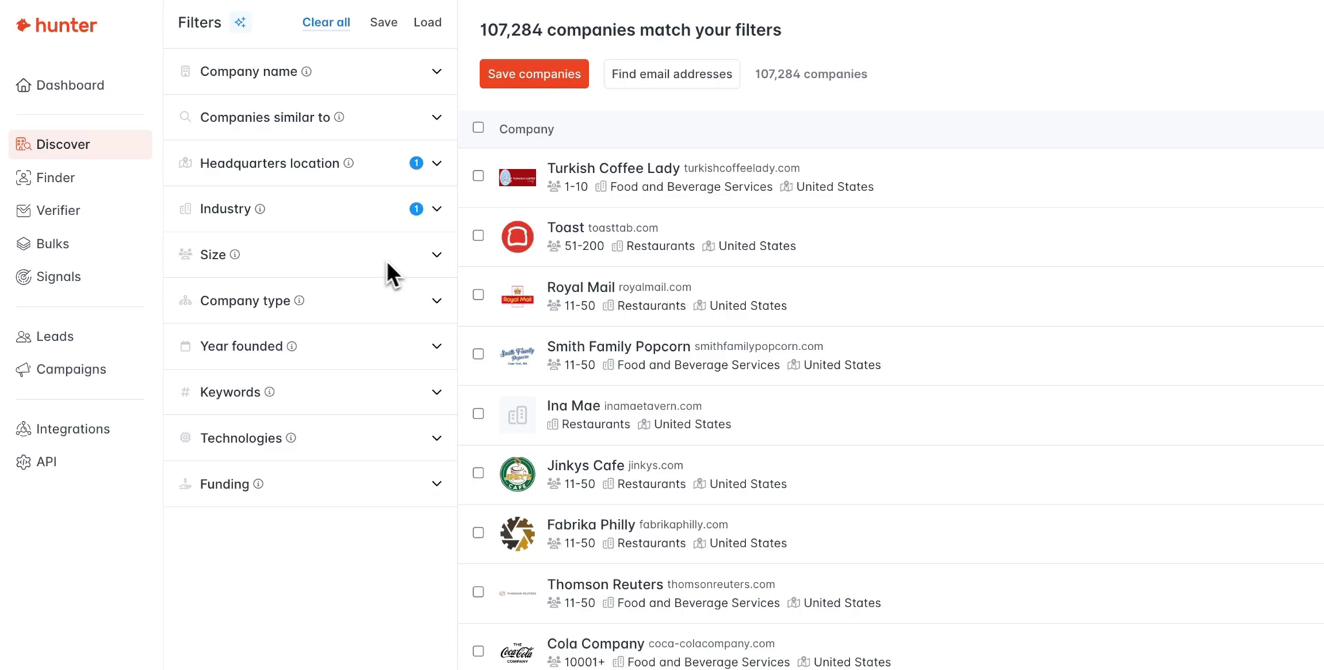
# Step: Look over the company size and company type options without changing them
pyautogui.click(391, 266)
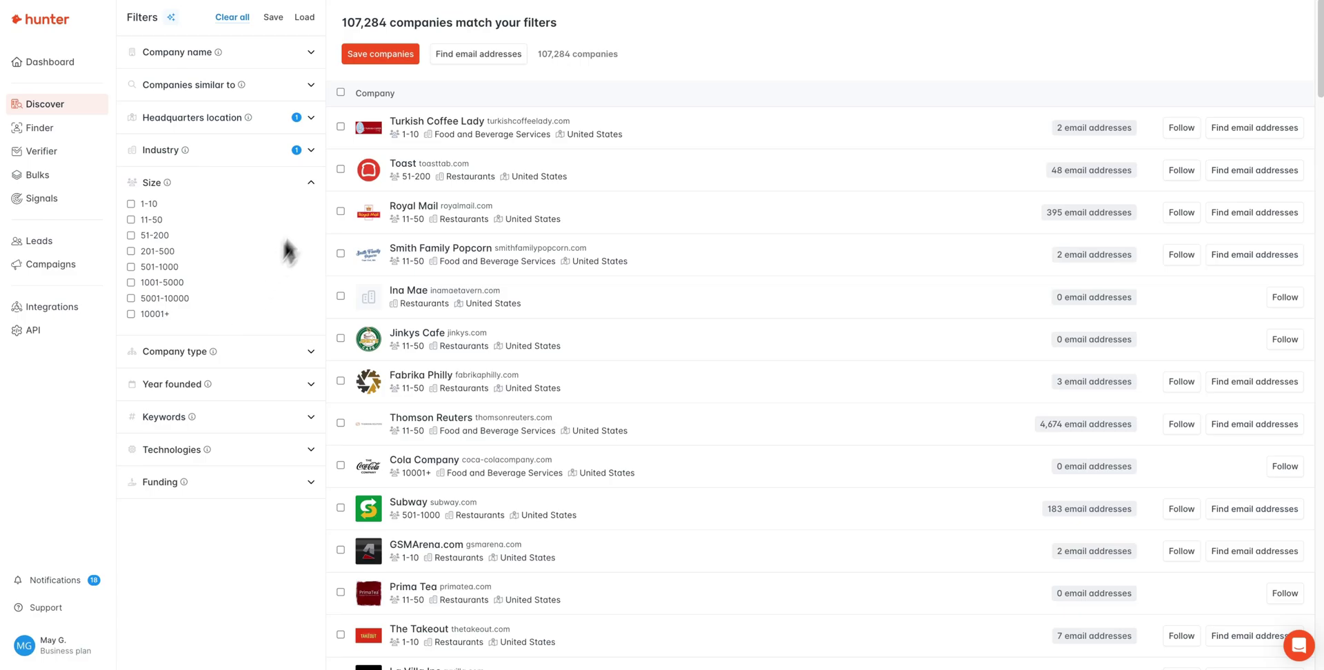
pyautogui.click(310, 182)
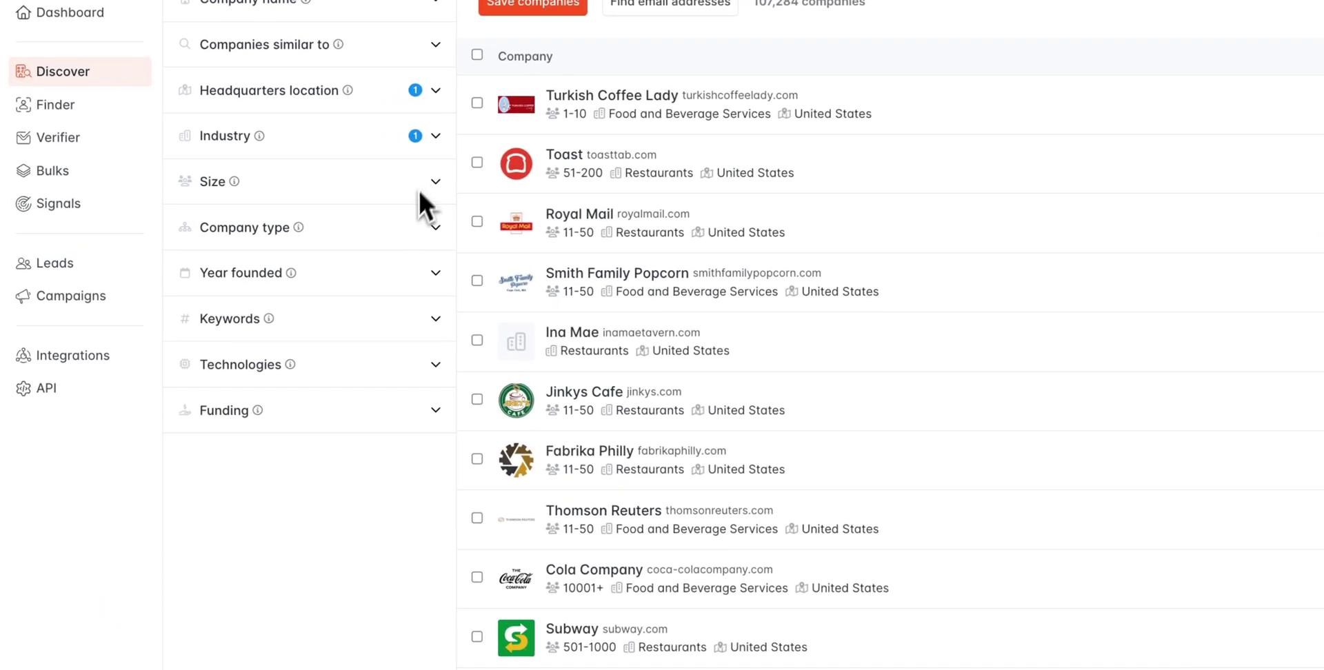
pyautogui.click(411, 240)
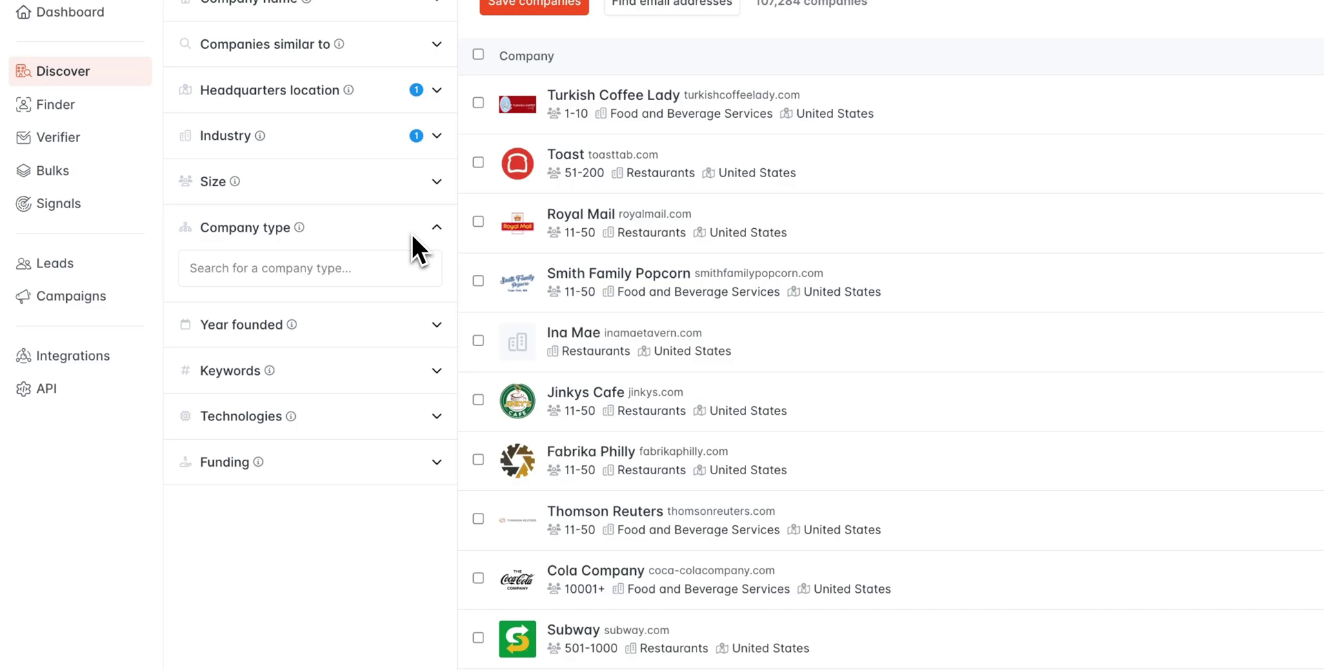
pyautogui.click(356, 273)
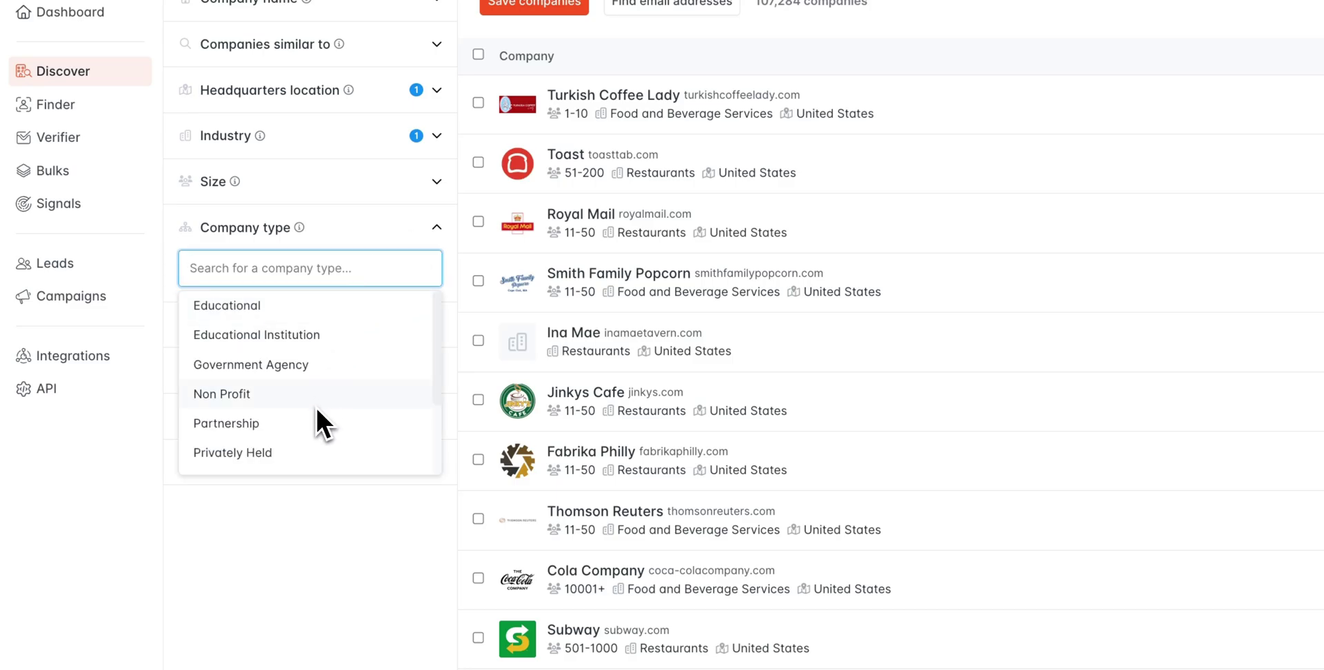
pyautogui.scroll(-1, 314, 405)
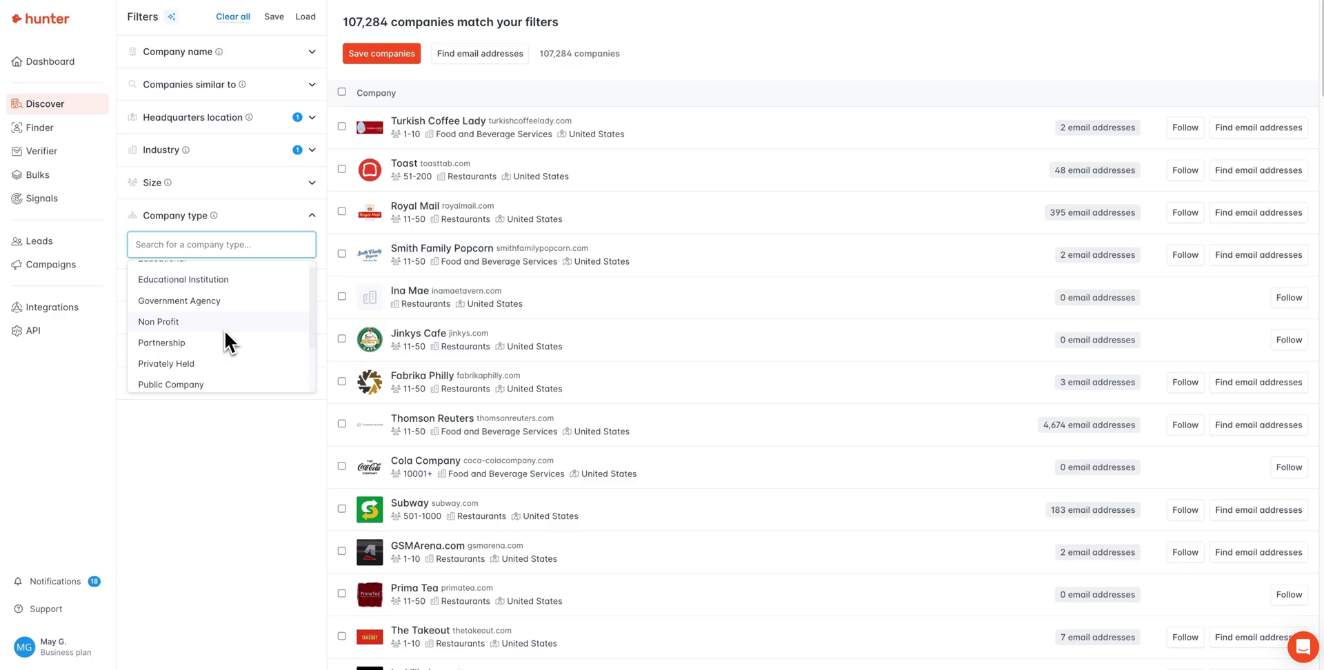
pyautogui.scroll(-2, 223, 334)
pyautogui.scroll(3, 230, 335)
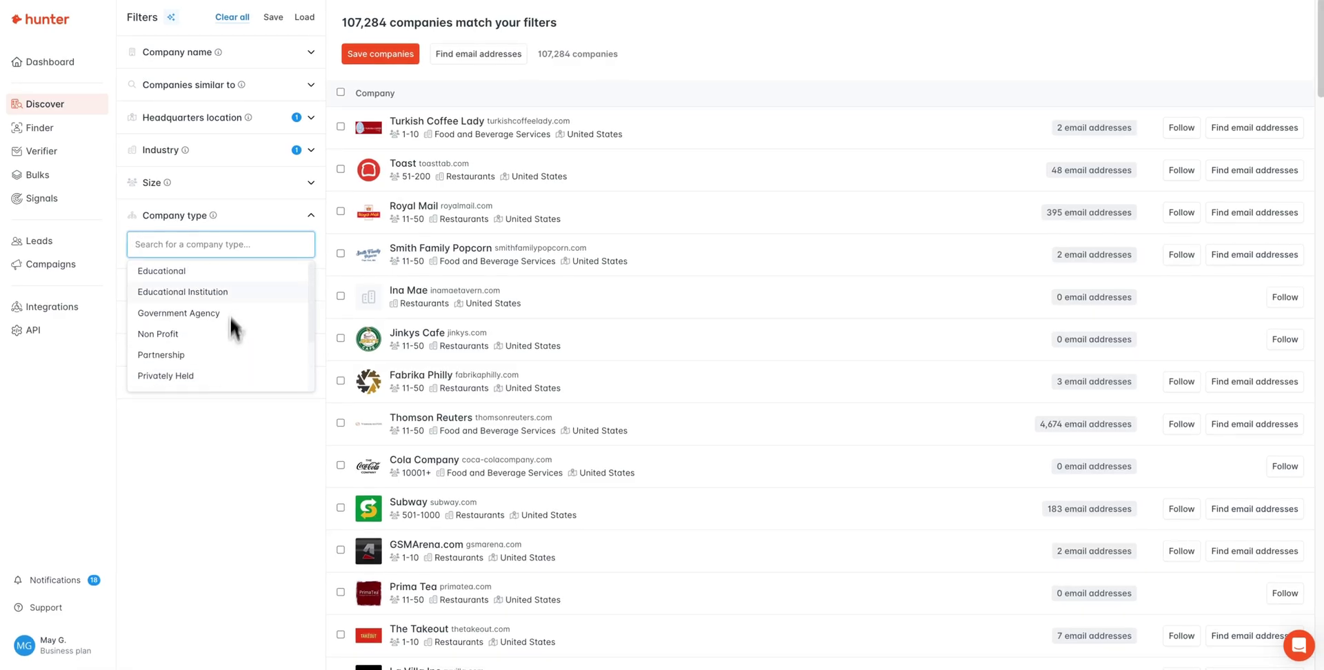
pyautogui.click(310, 216)
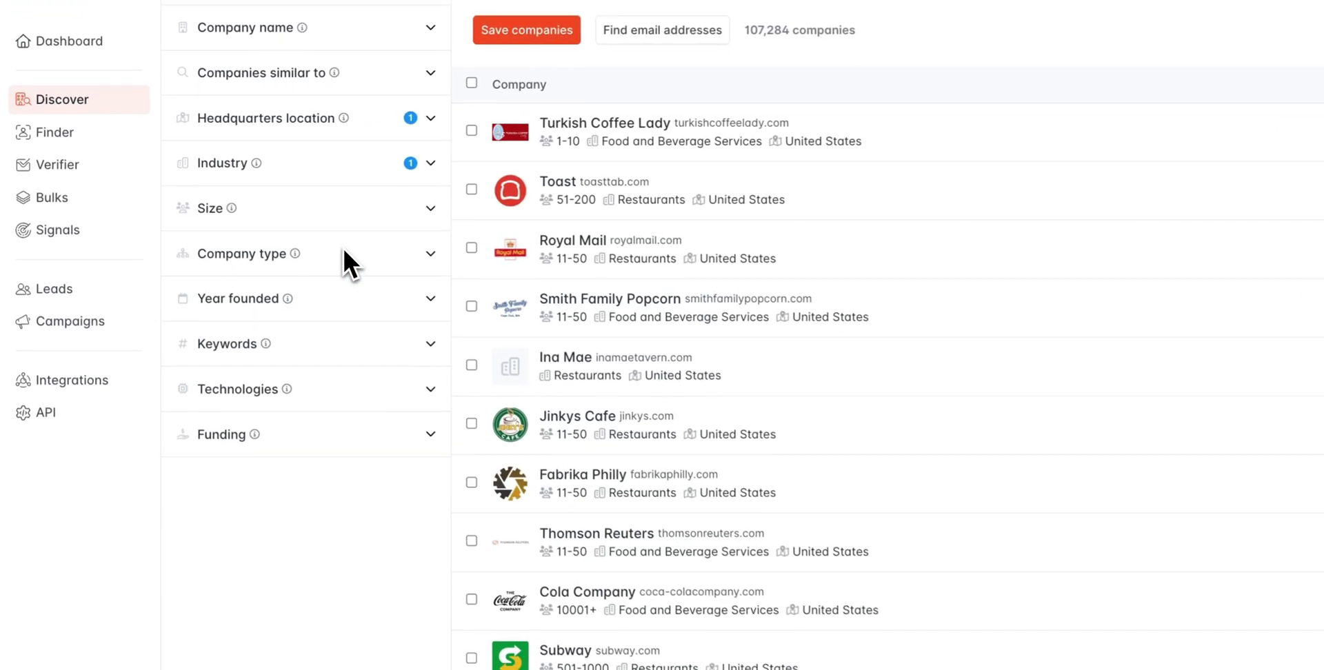
# Step: Preview the Specific years founding option, then open an empty Keywords entry field
pyautogui.click(348, 307)
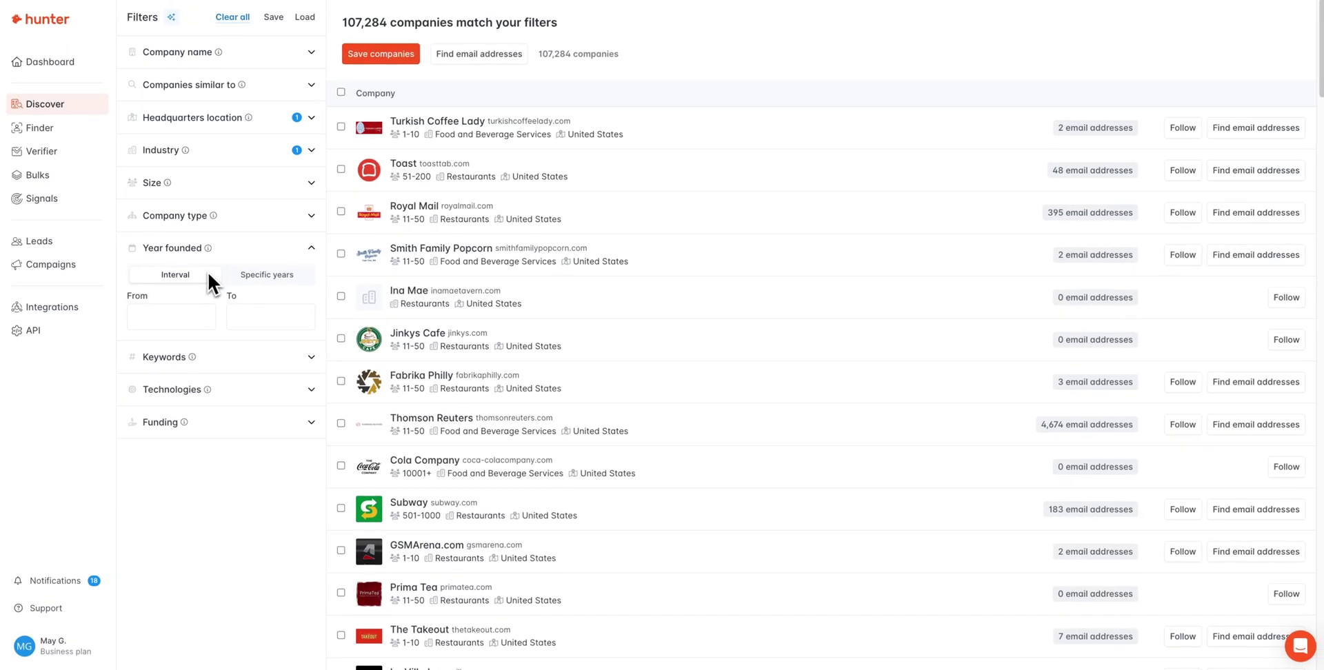
pyautogui.click(262, 275)
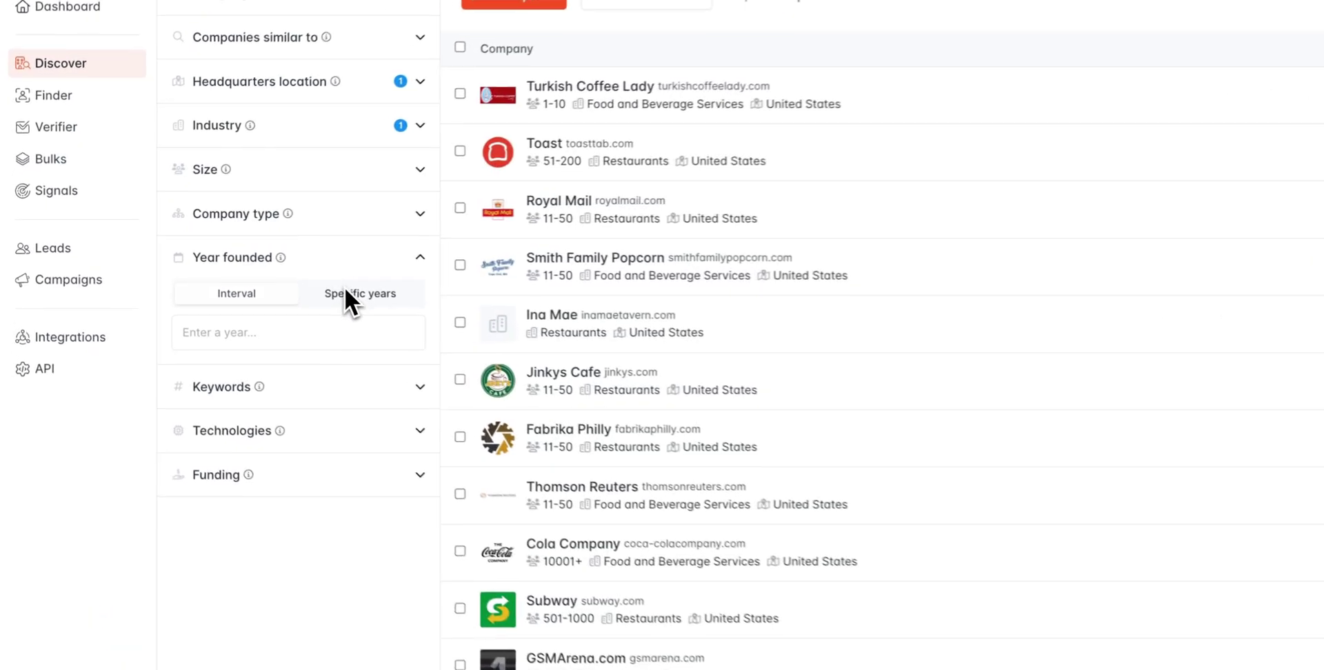
pyautogui.click(426, 264)
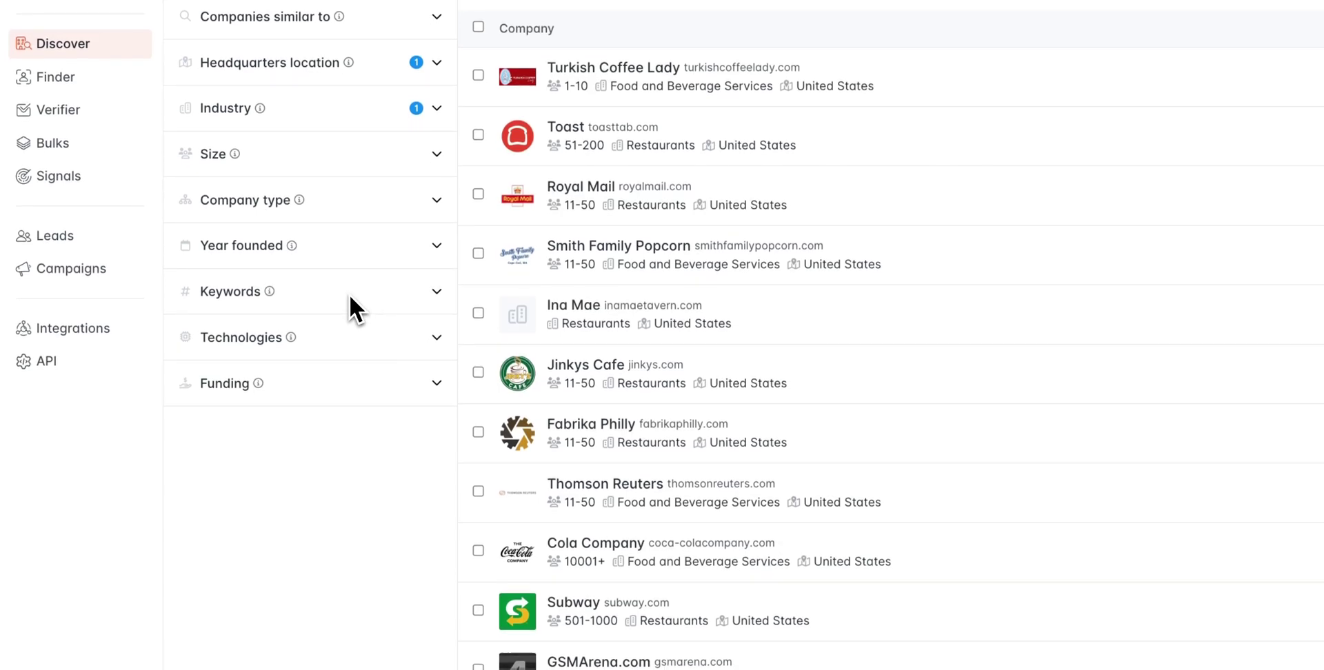
pyautogui.click(348, 293)
pyautogui.click(282, 331)
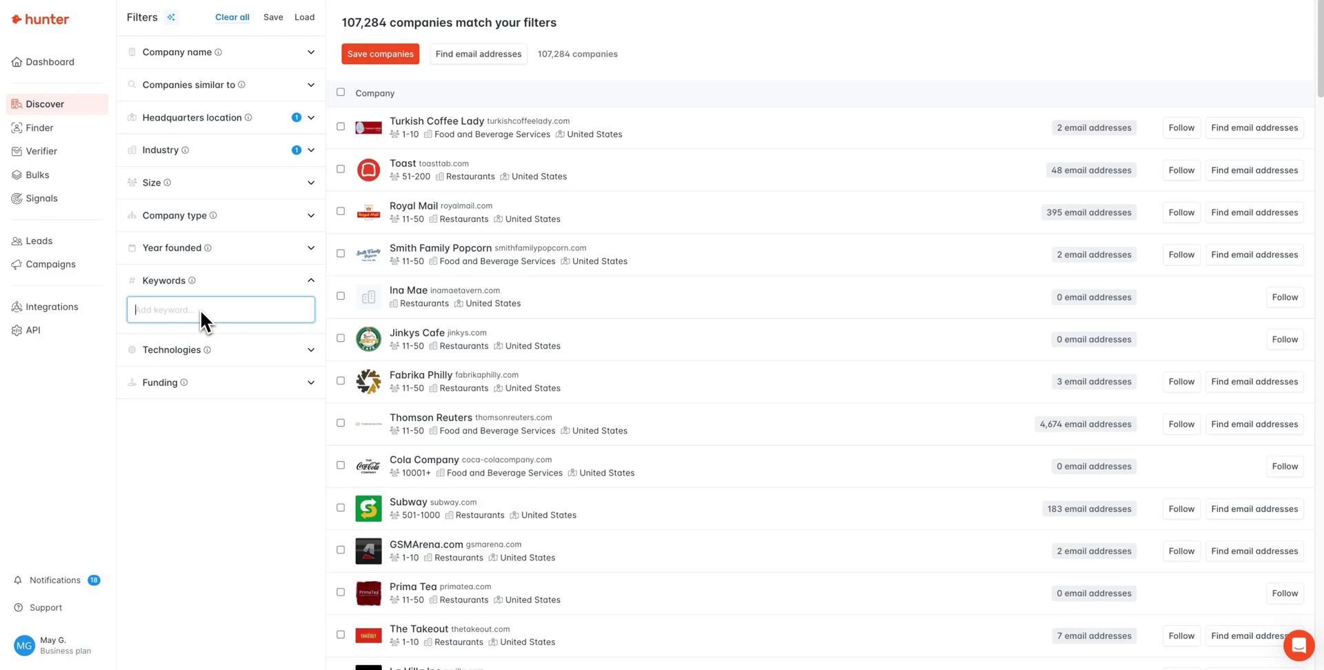
# Step: Enter the keywords Bakery and Retail, narrowing results to 115 companies
pyautogui.write('Bakery')
pyautogui.press('Return')
pyautogui.write('R')
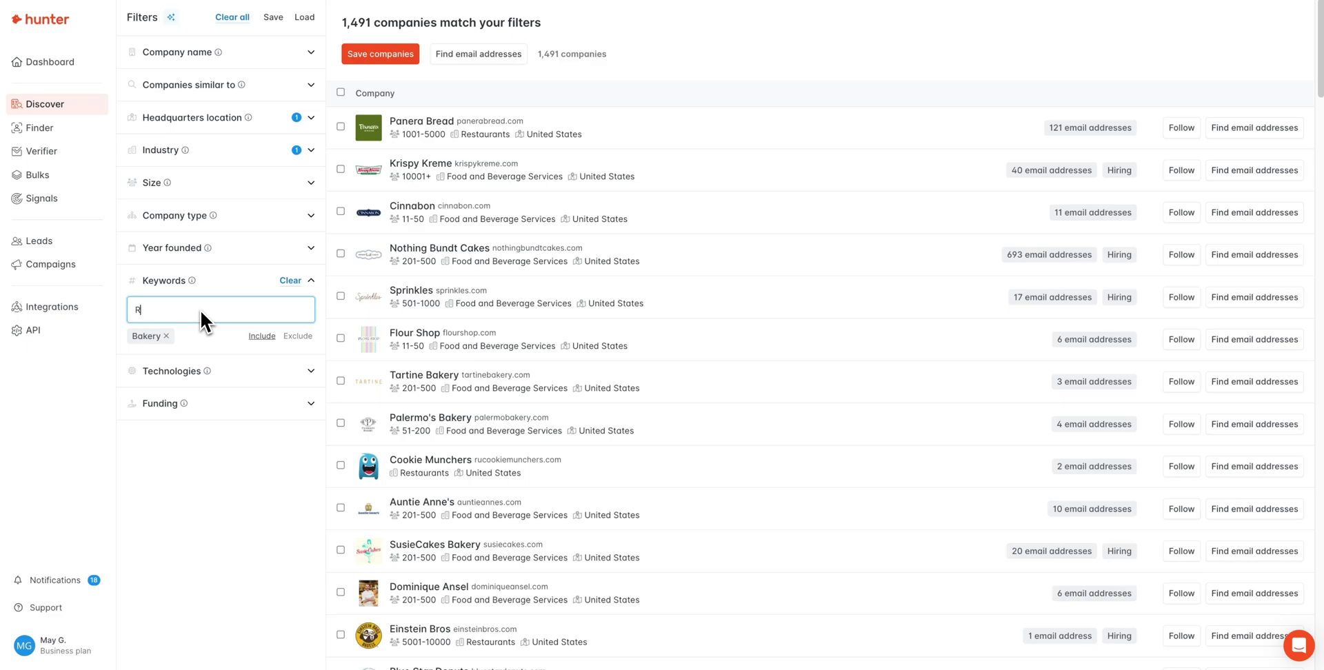
pyautogui.write('etail')
pyautogui.press('Return')
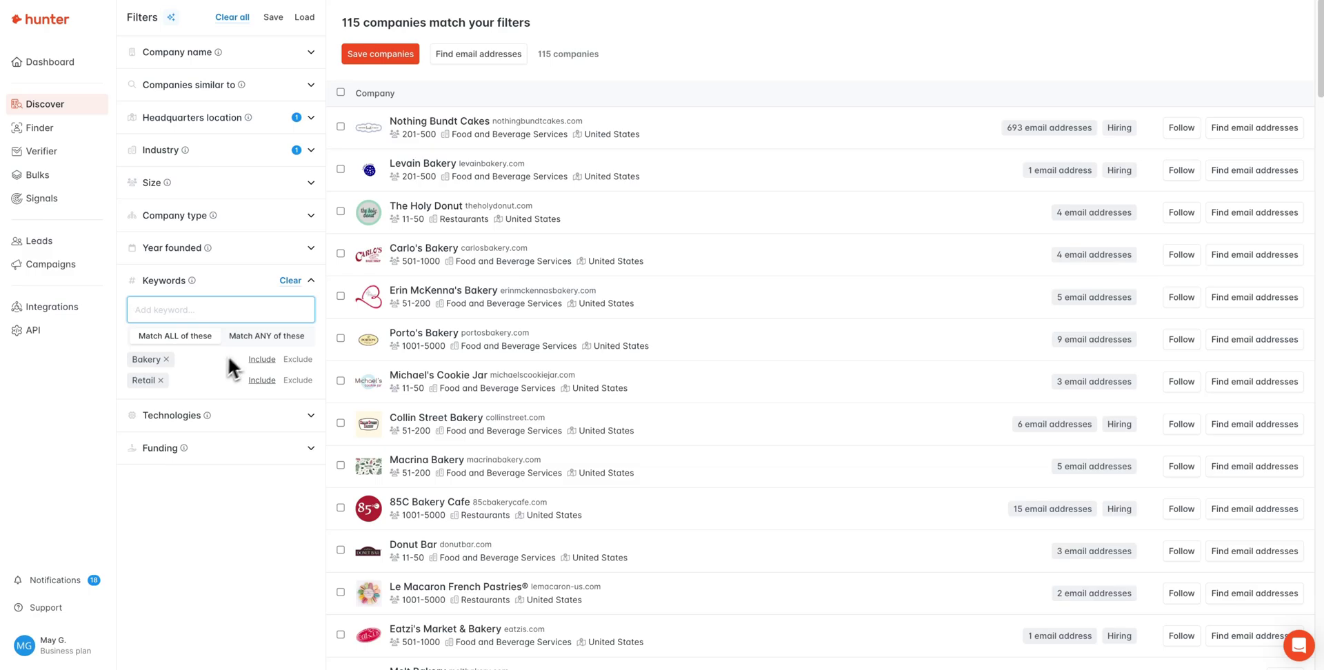
pyautogui.click(311, 280)
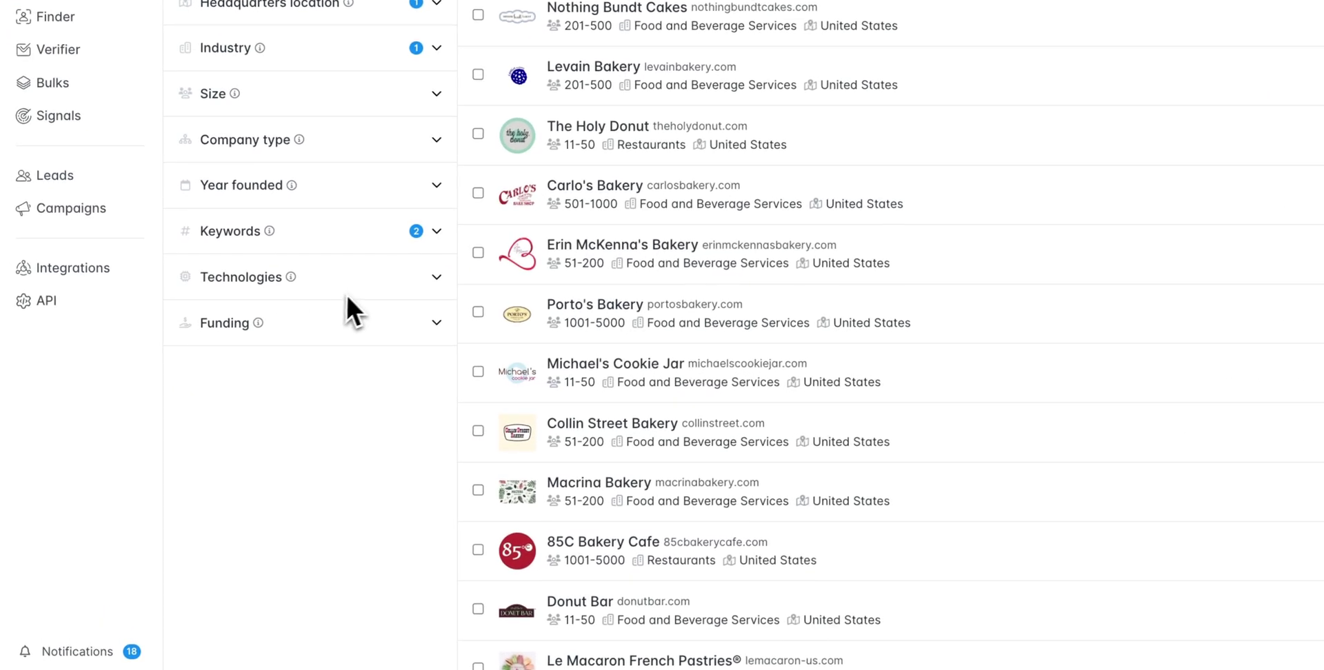
pyautogui.click(378, 283)
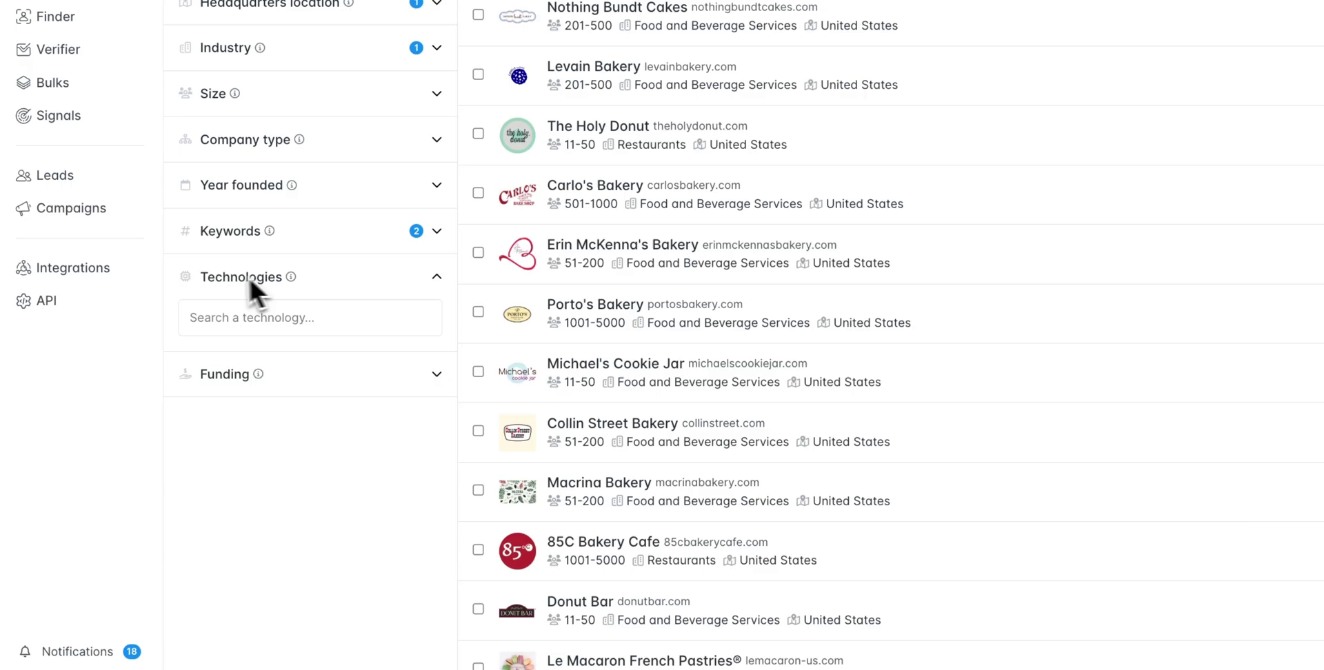
pyautogui.click(310, 321)
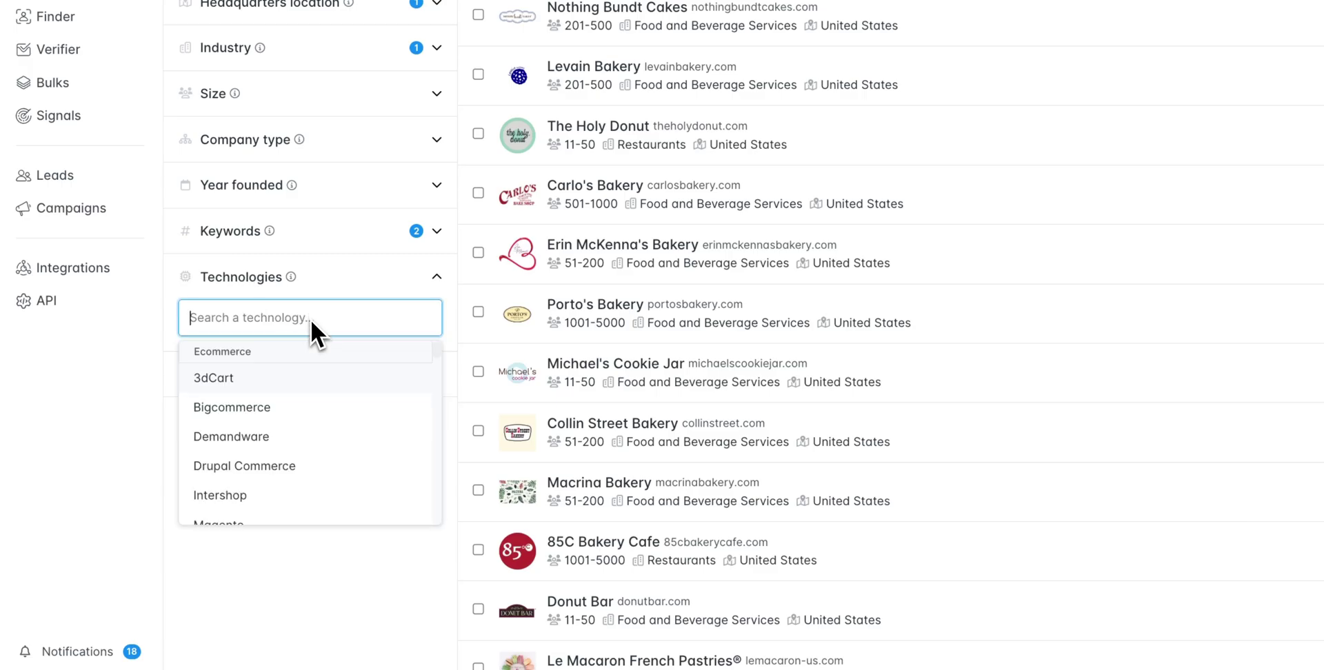
pyautogui.scroll(-1, 314, 475)
pyautogui.scroll(-3, 311, 472)
pyautogui.scroll(5, 313, 458)
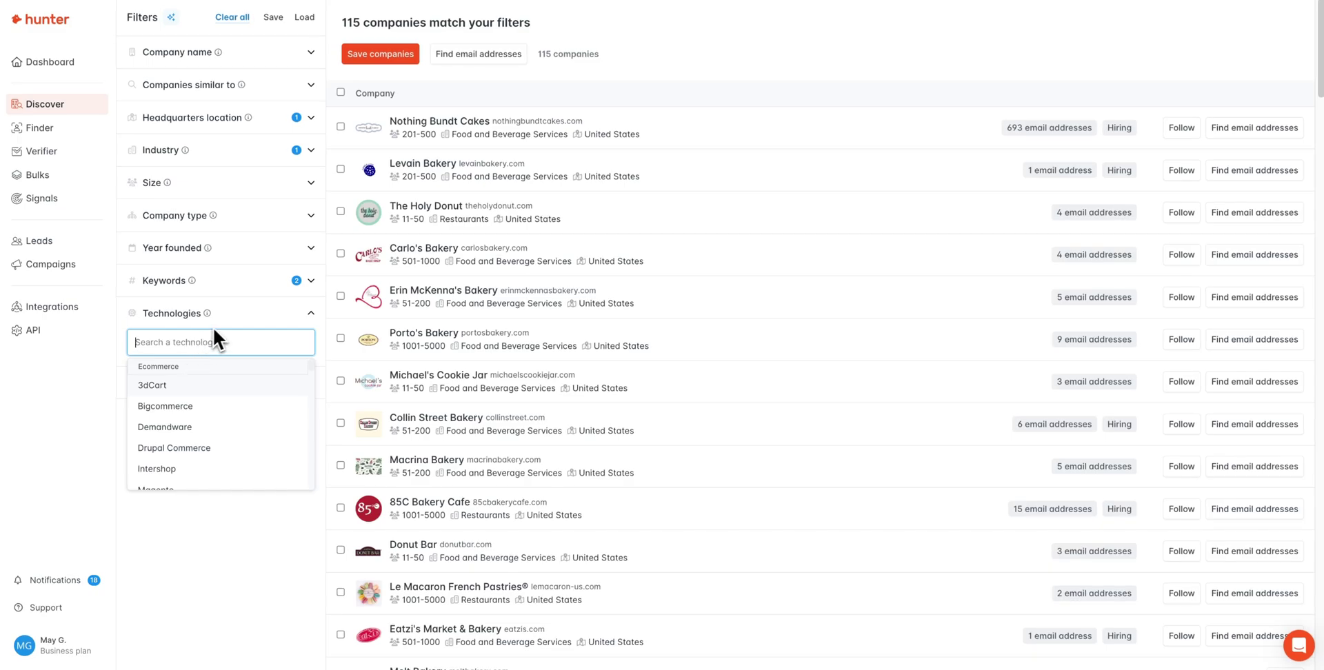
pyautogui.click(229, 316)
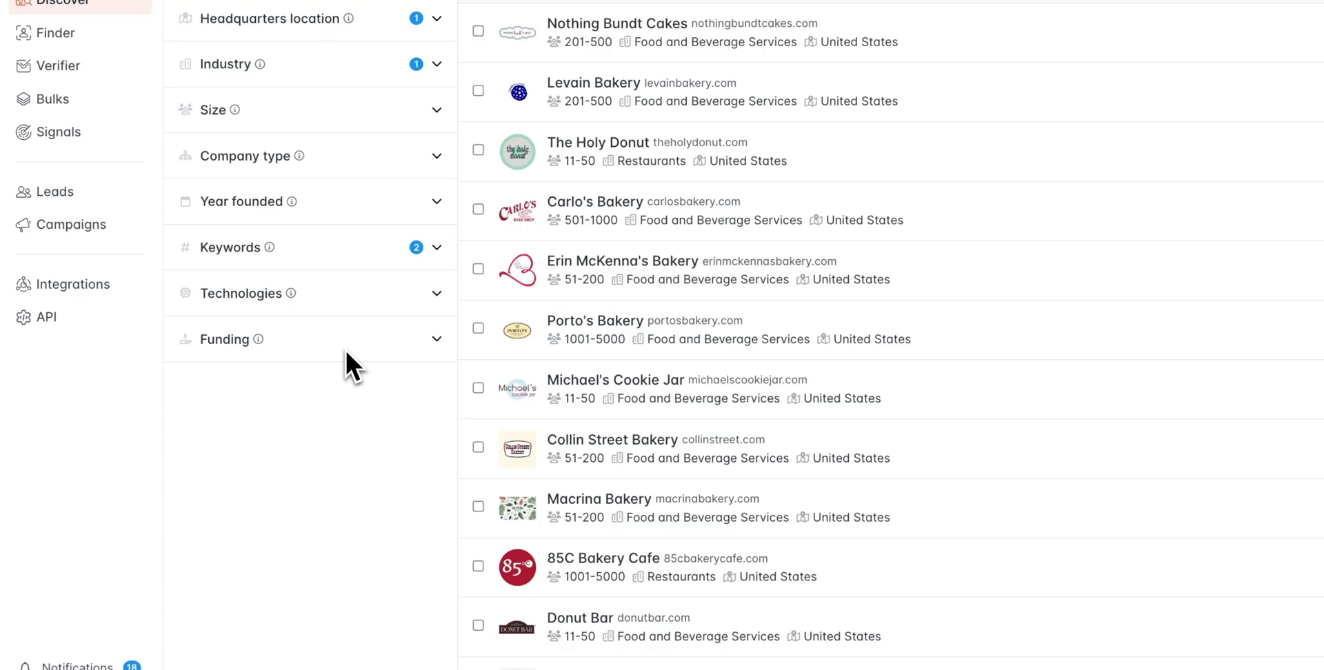
pyautogui.click(344, 349)
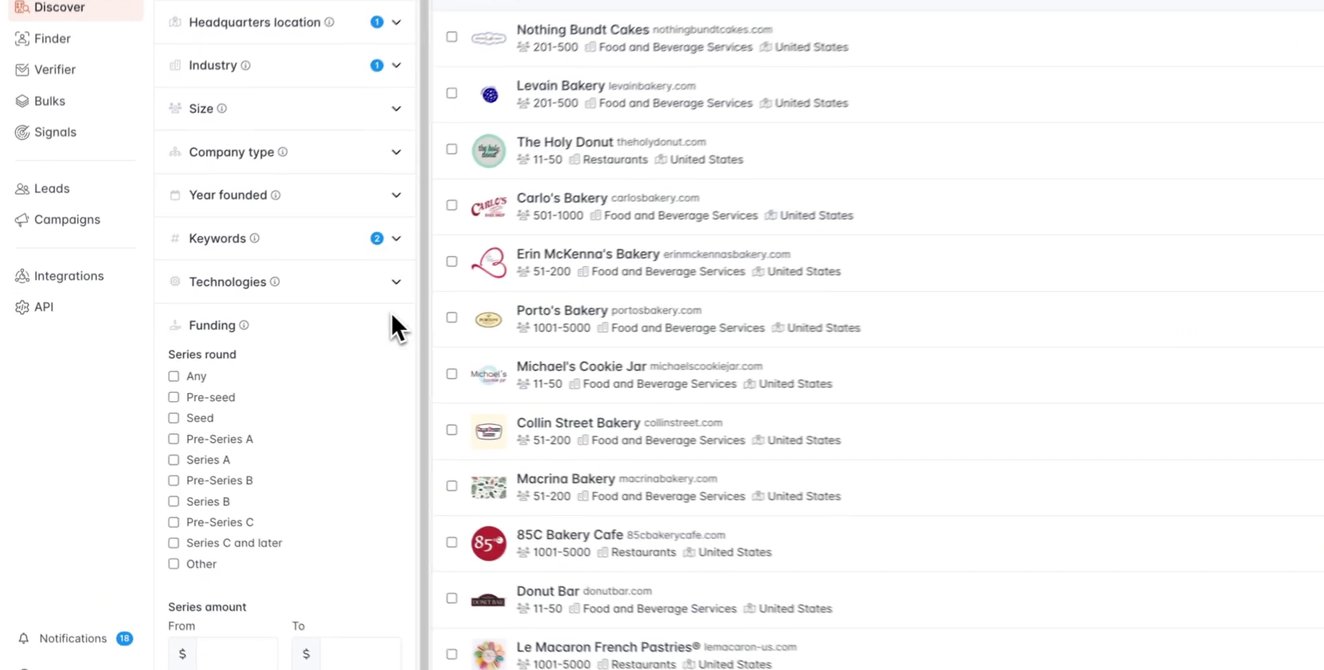
pyautogui.click(391, 319)
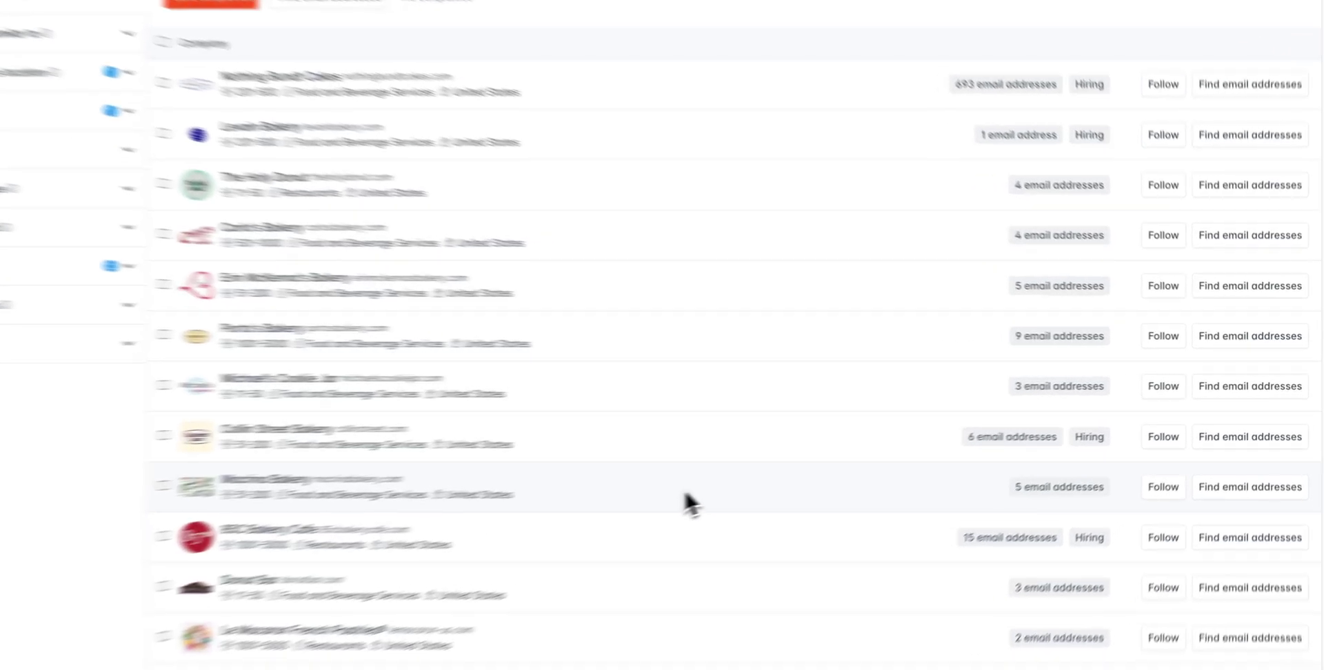
# Step: Reveal Macrina Bakery's five email addresses from its details panel
pyautogui.click(695, 504)
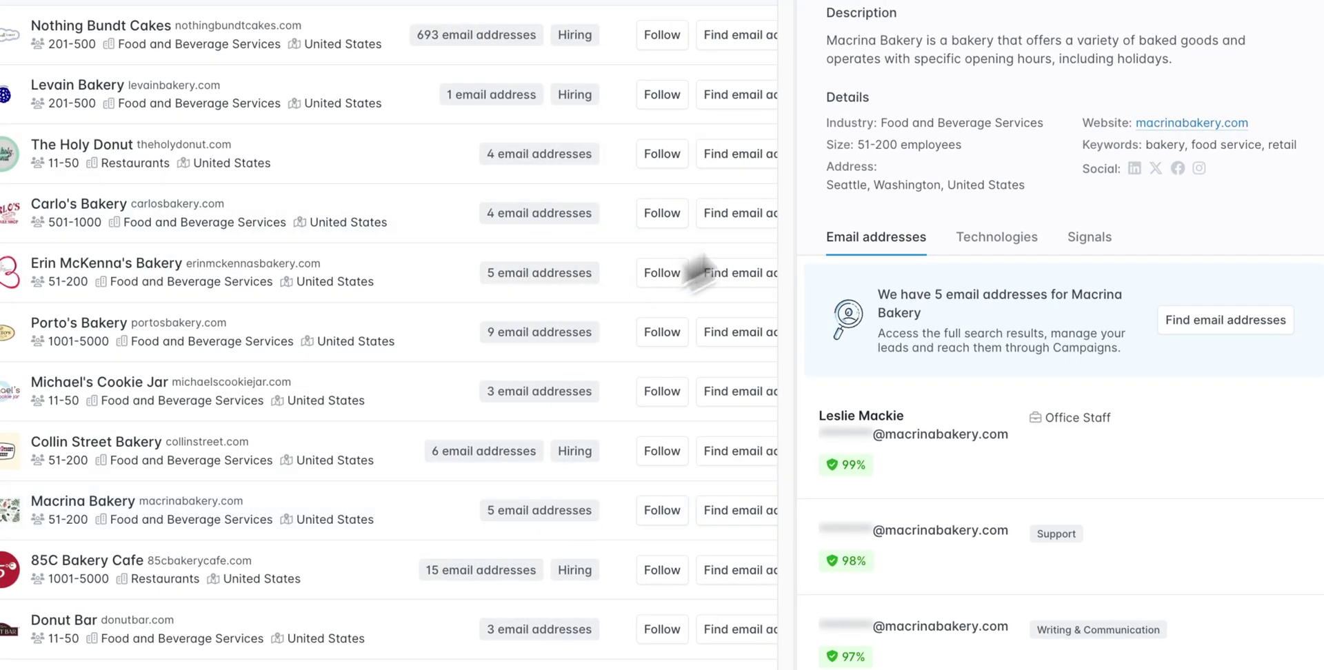
pyautogui.click(1189, 322)
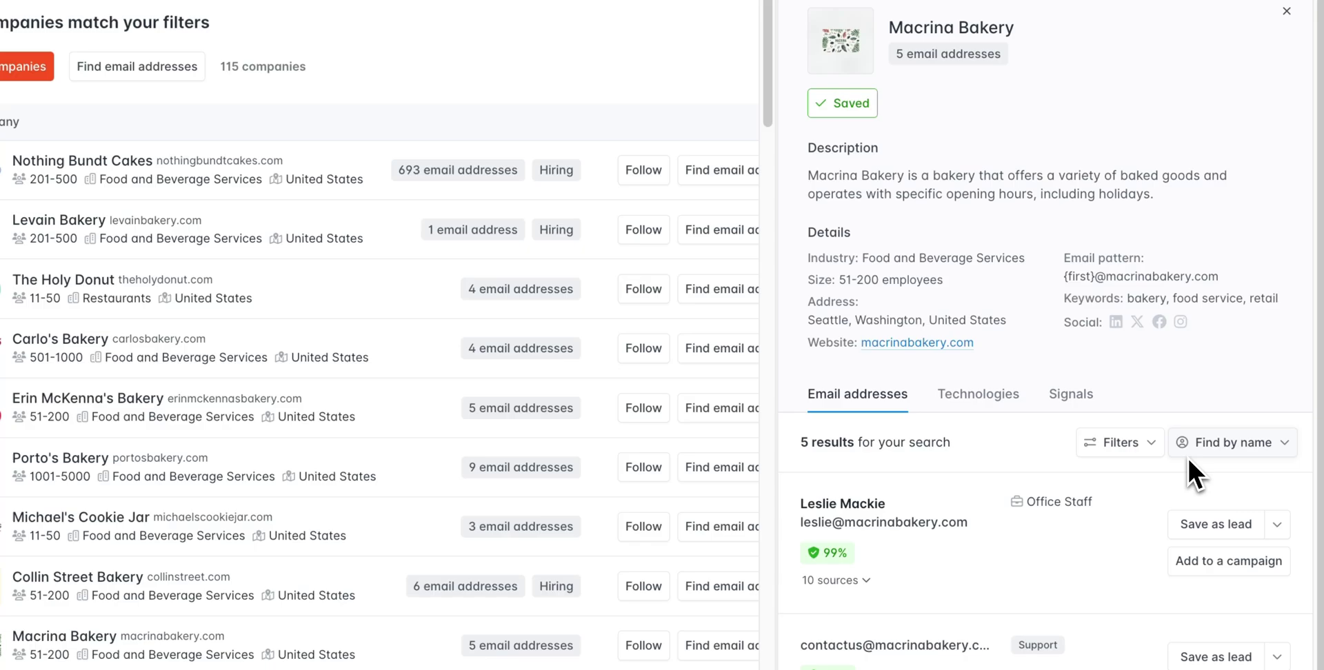
pyautogui.click(1279, 19)
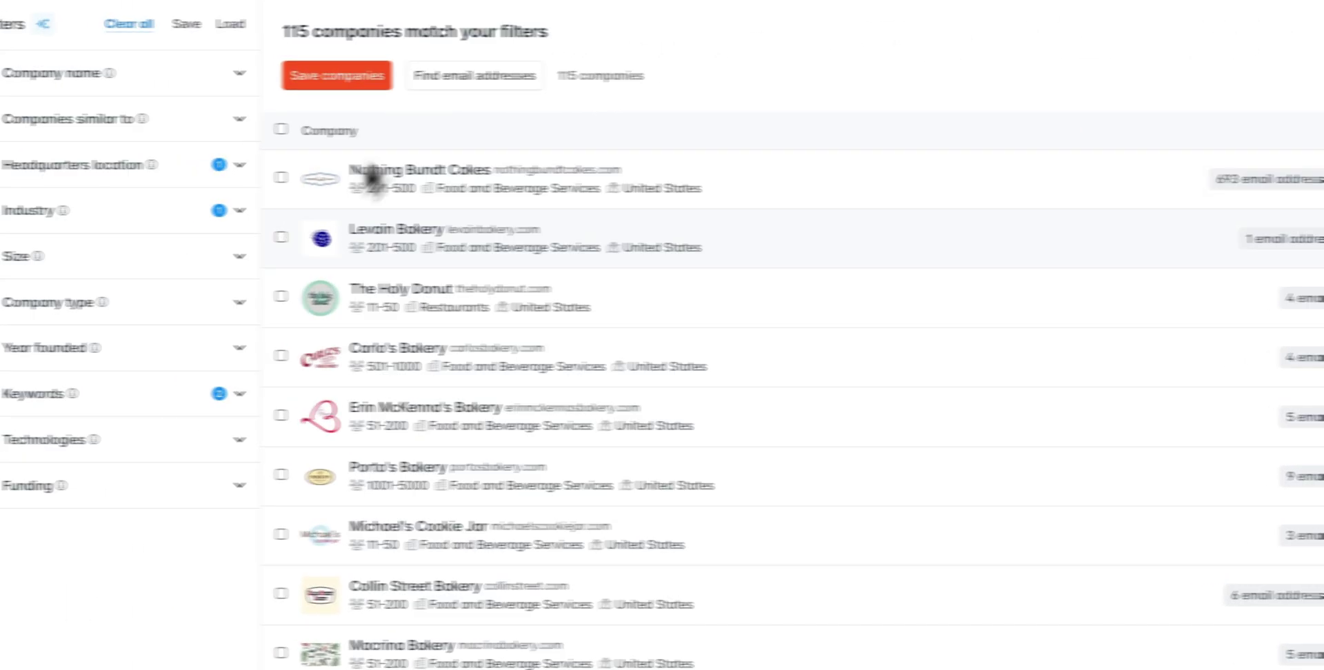
# Step: Select Nothing Bundt Cakes and Levain Bakery, then all 100 listed companies
pyautogui.click(281, 177)
pyautogui.click(280, 236)
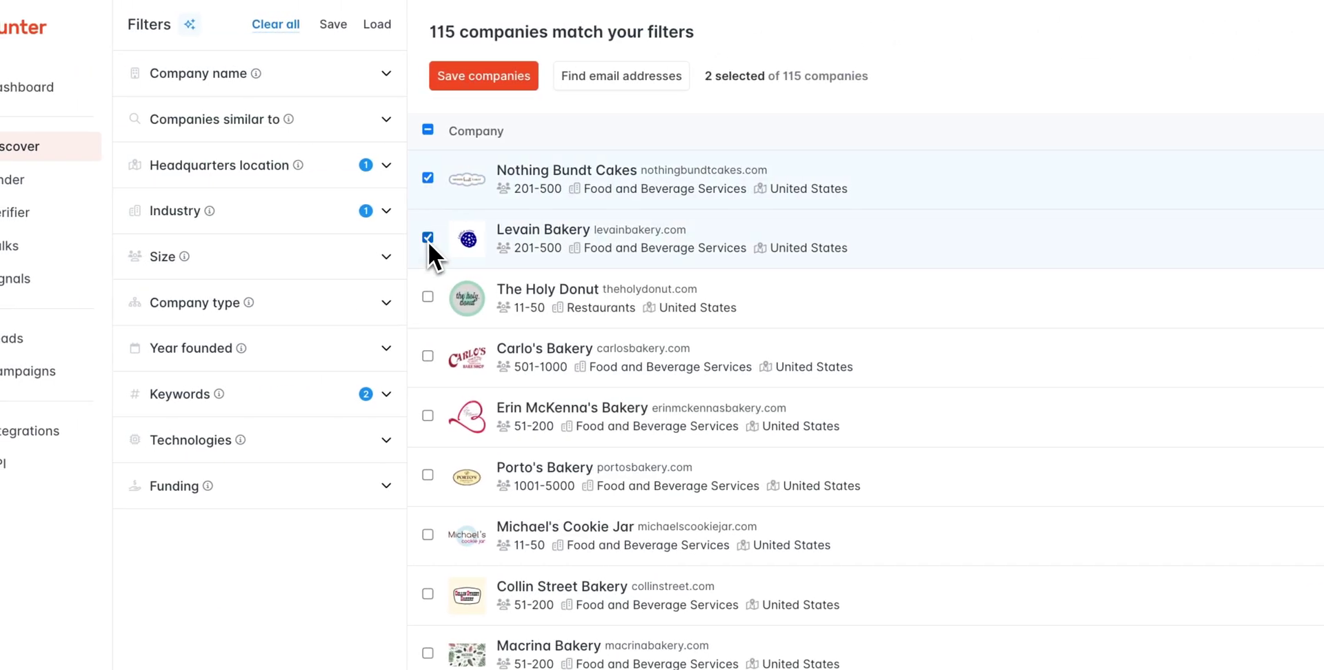
pyautogui.click(427, 130)
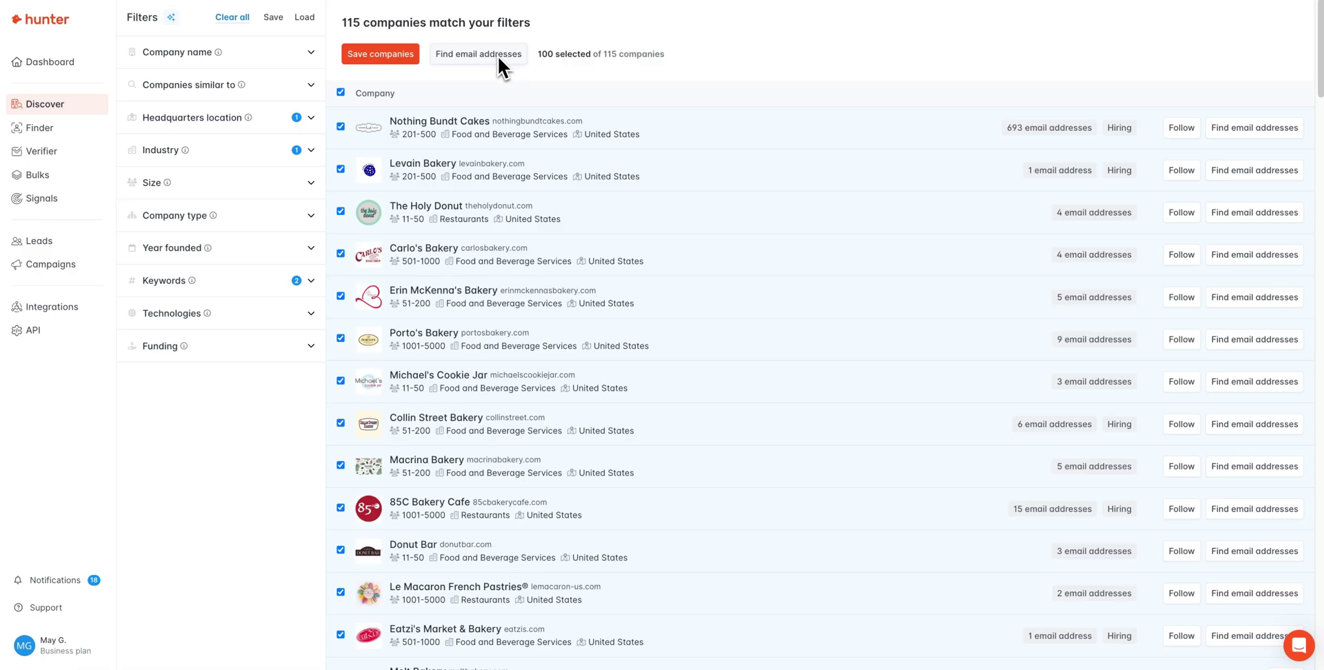
# Step: Run a bulk email search on the 100 selected companies, max 10 per domain, all types
pyautogui.click(498, 55)
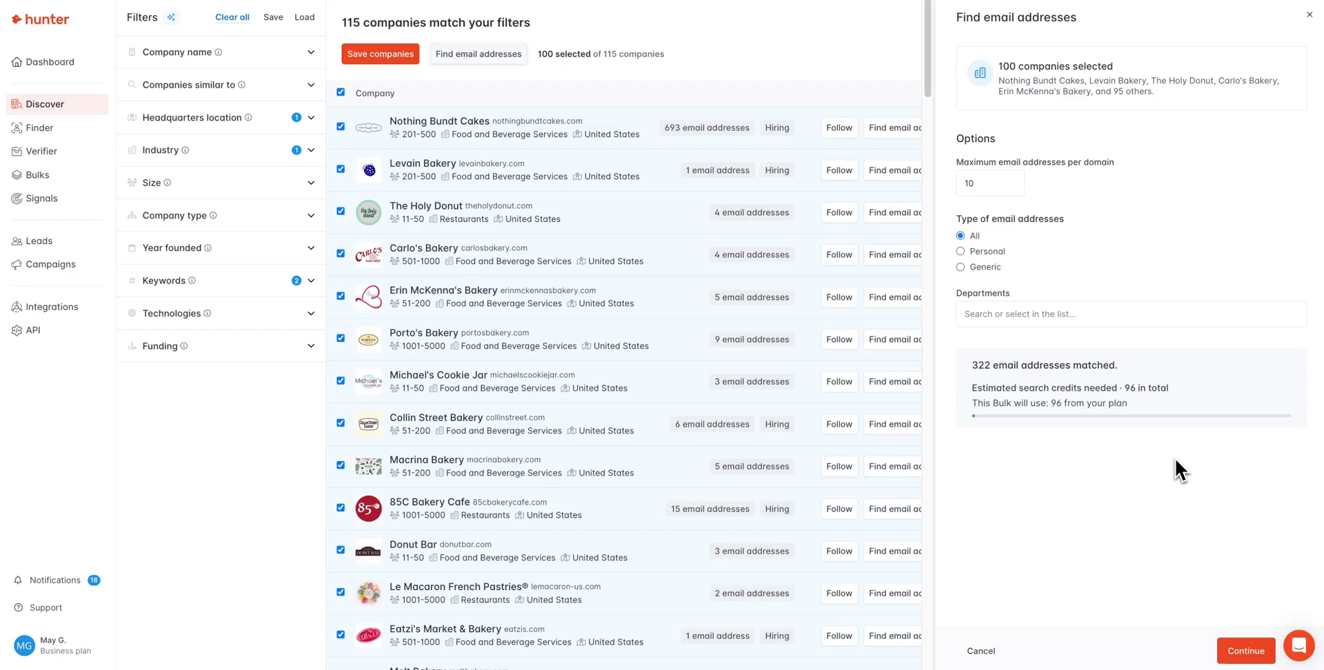
pyautogui.click(1241, 649)
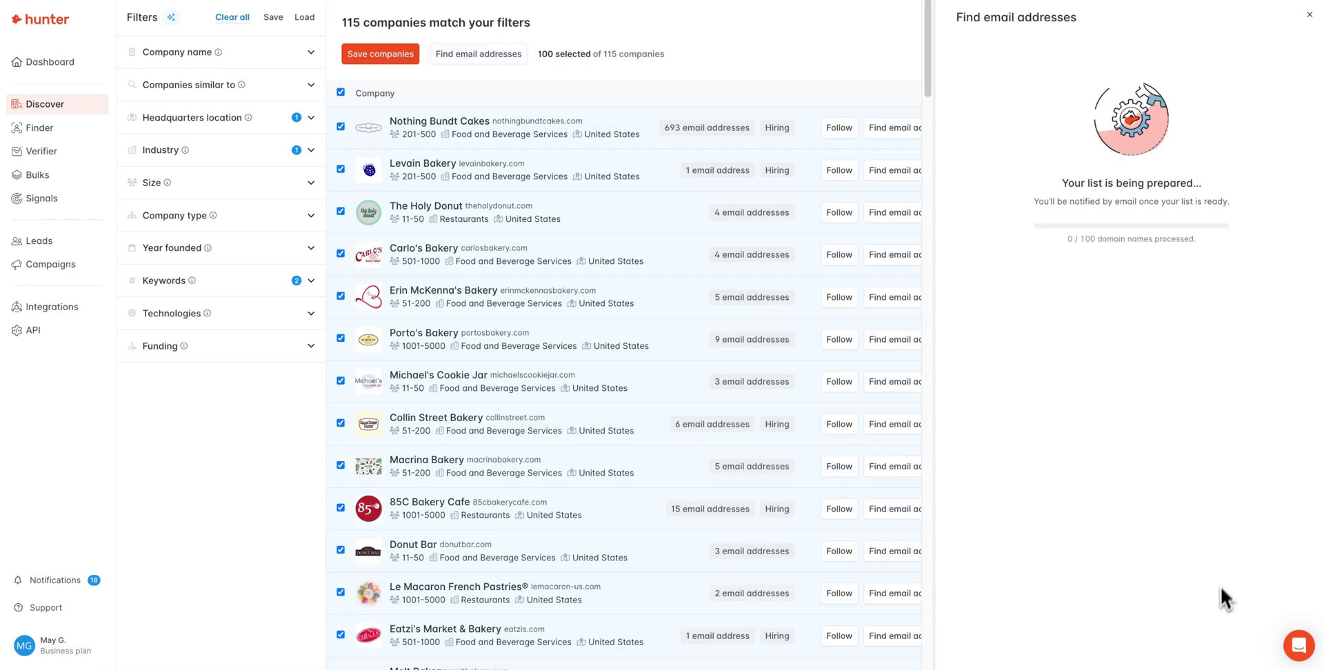
pyautogui.click(1309, 15)
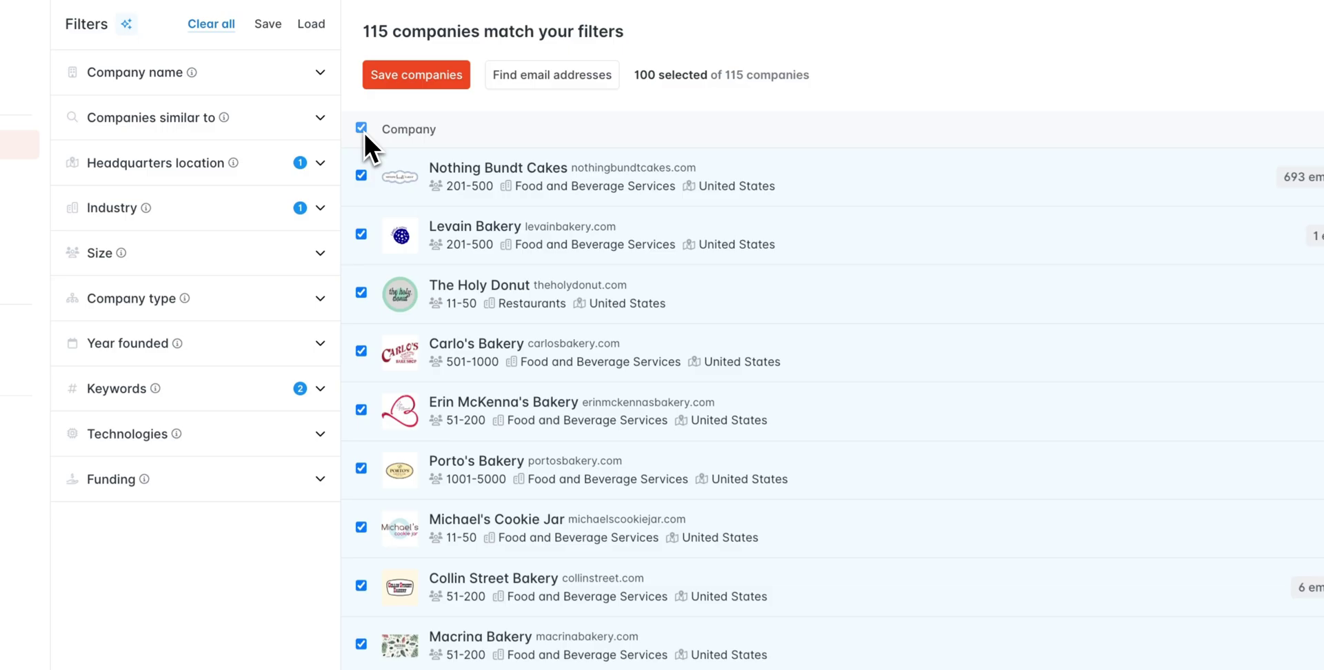
# Step: Deselect all, save the filters as 'Bakeries', clear them, and reopen the Bakeries search
pyautogui.click(361, 129)
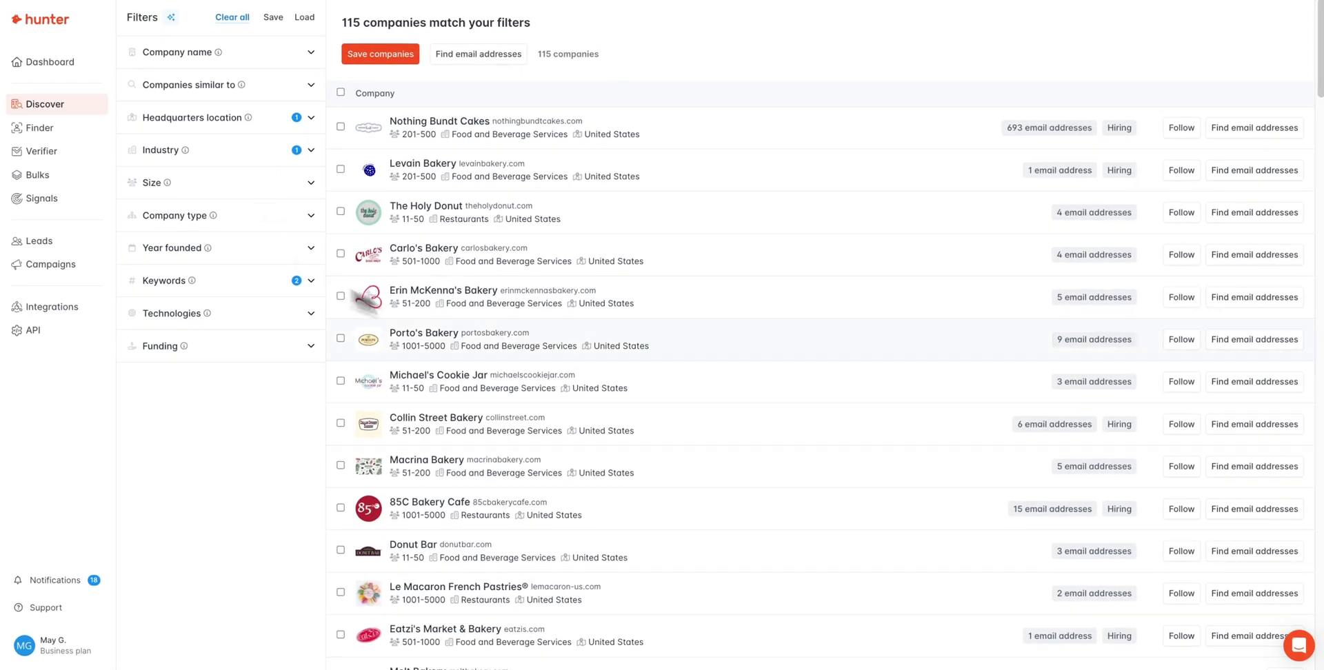
pyautogui.click(273, 16)
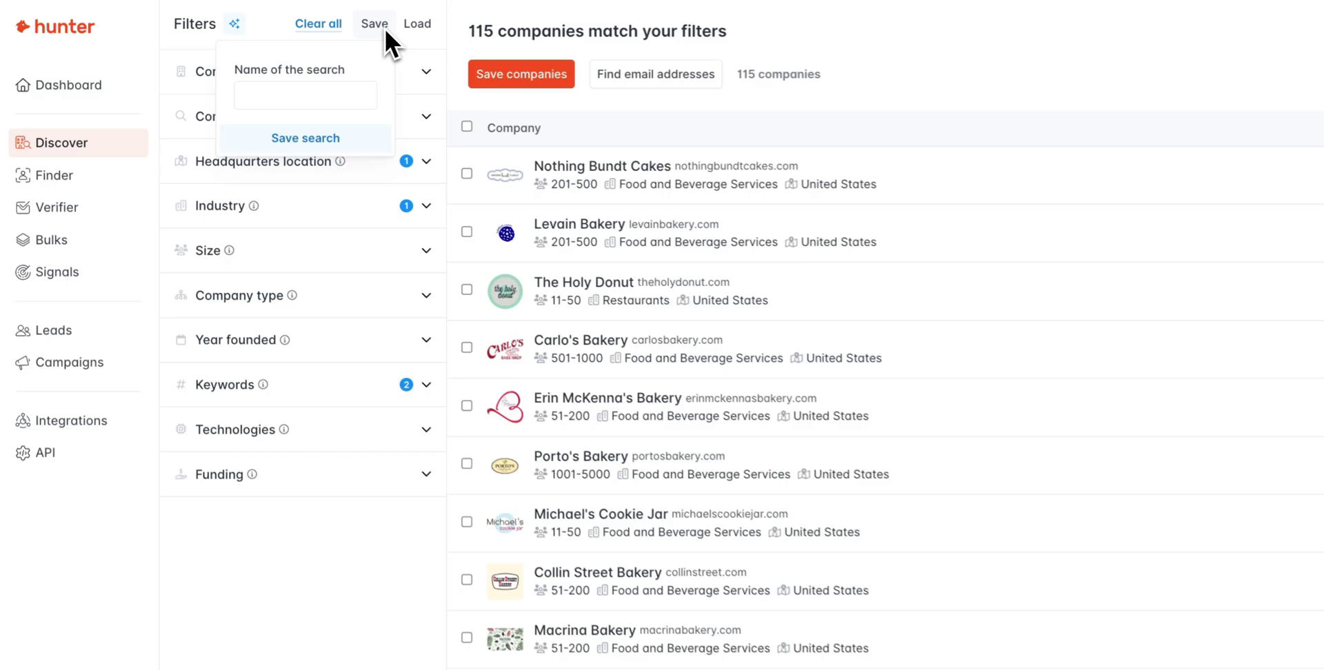
pyautogui.click(306, 95)
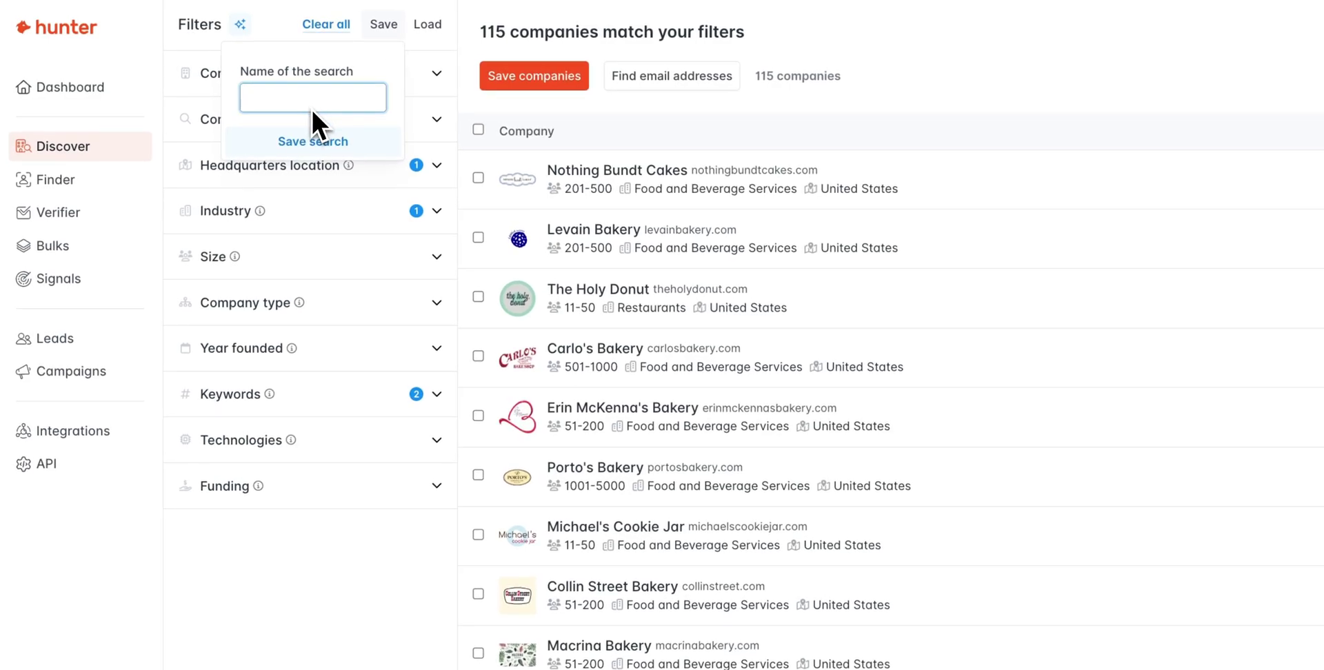
pyautogui.write('Bakeries')
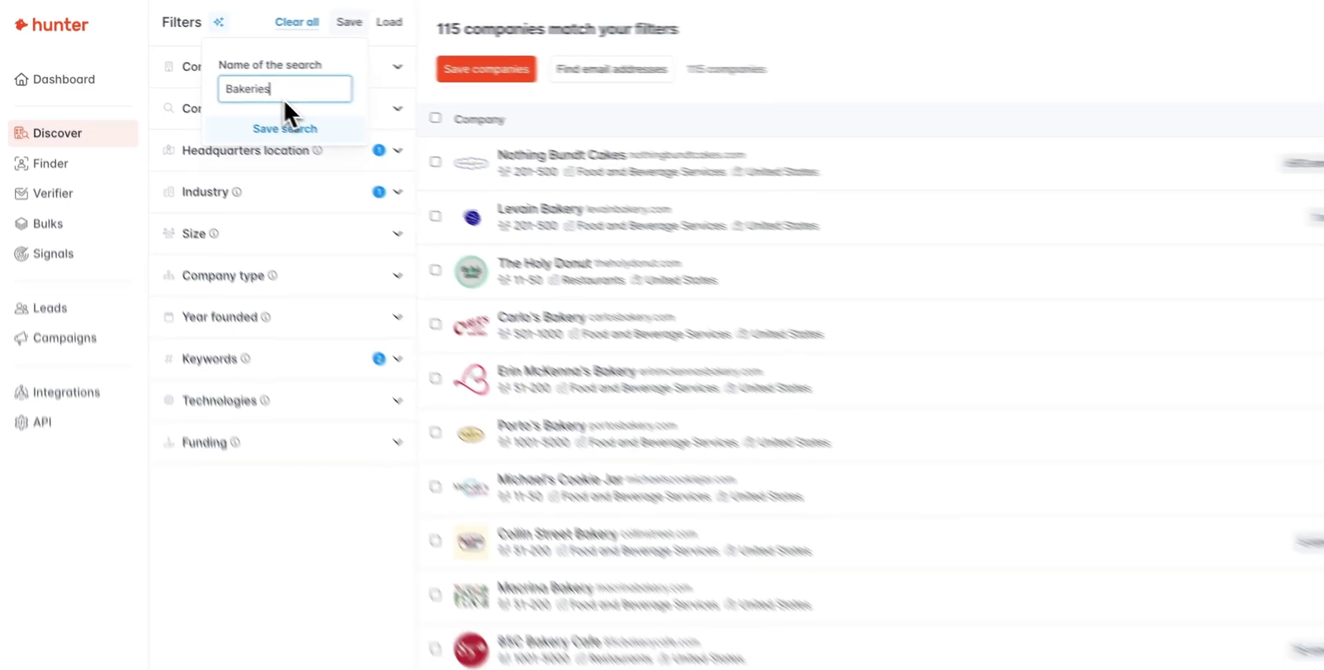
pyautogui.click(284, 128)
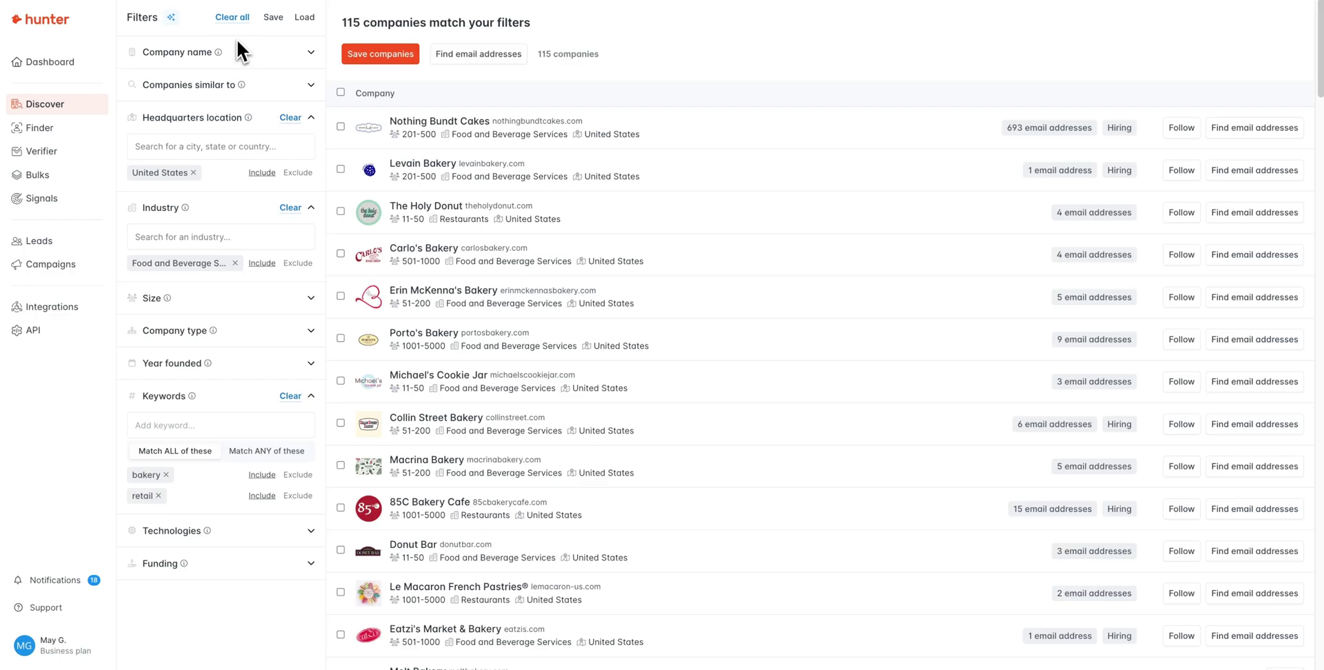
pyautogui.click(233, 18)
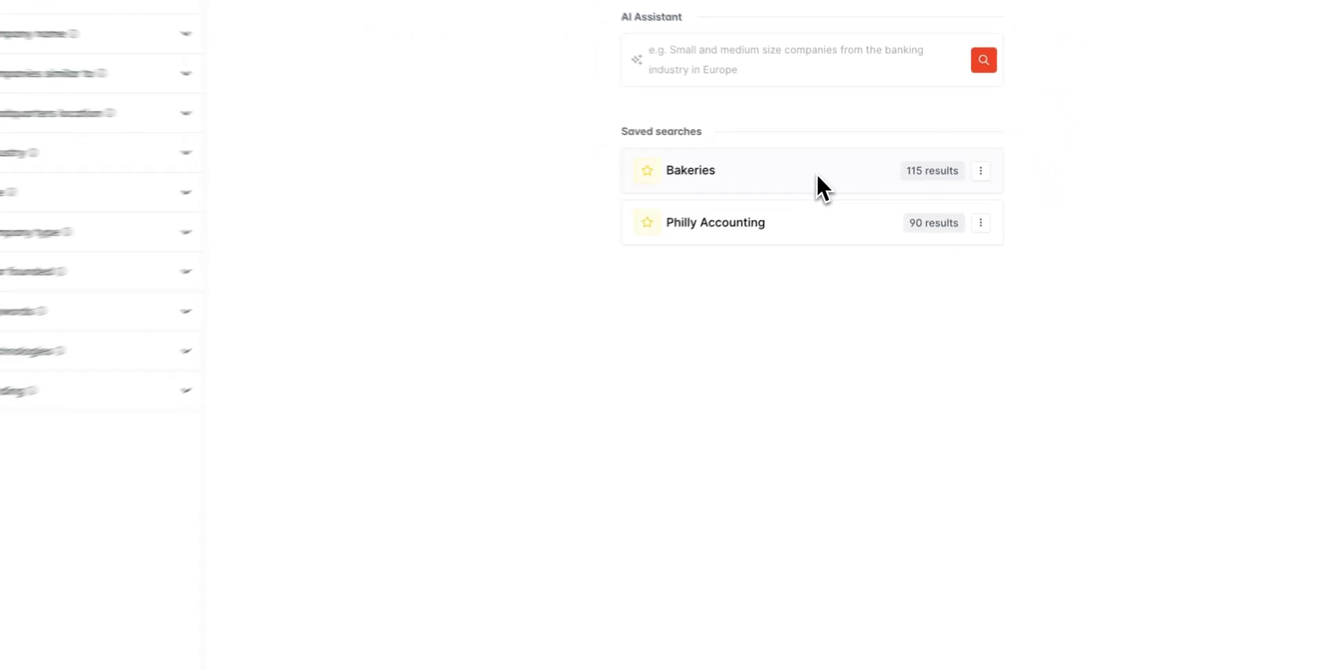
pyautogui.click(648, 171)
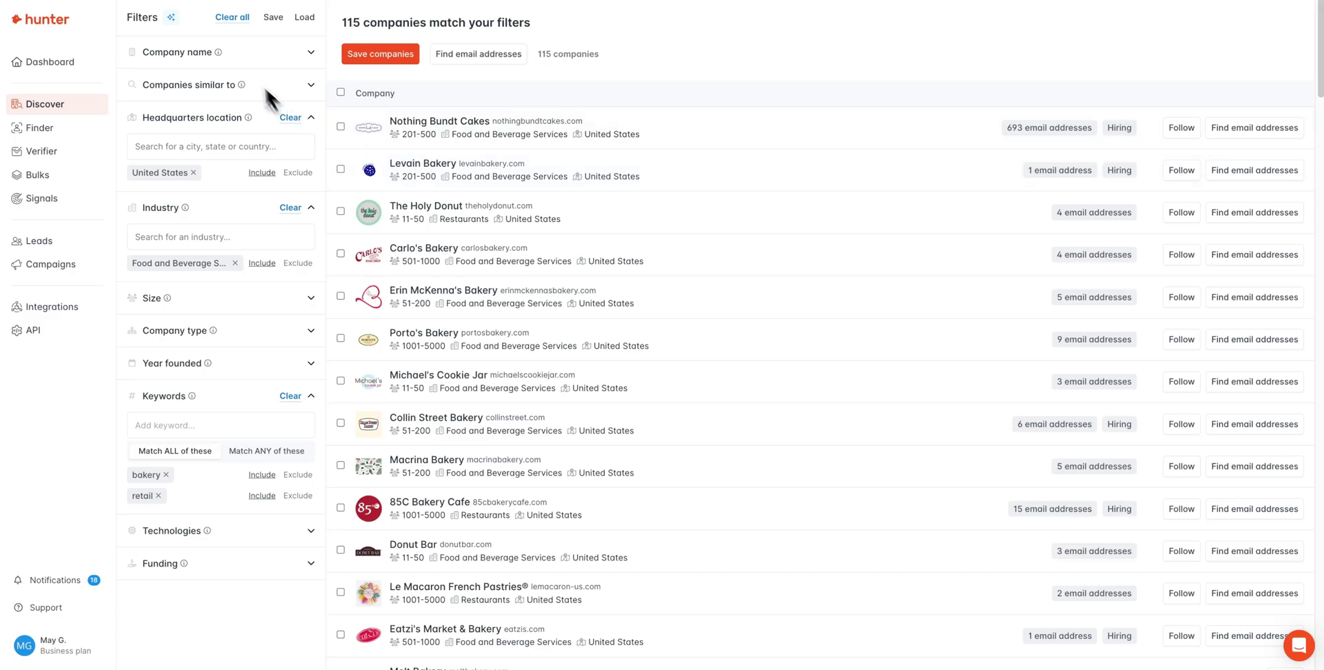
# Step: Clear filters and ask the AI Assistant for 'small business in the US in the food and beverage industry'
pyautogui.click(232, 19)
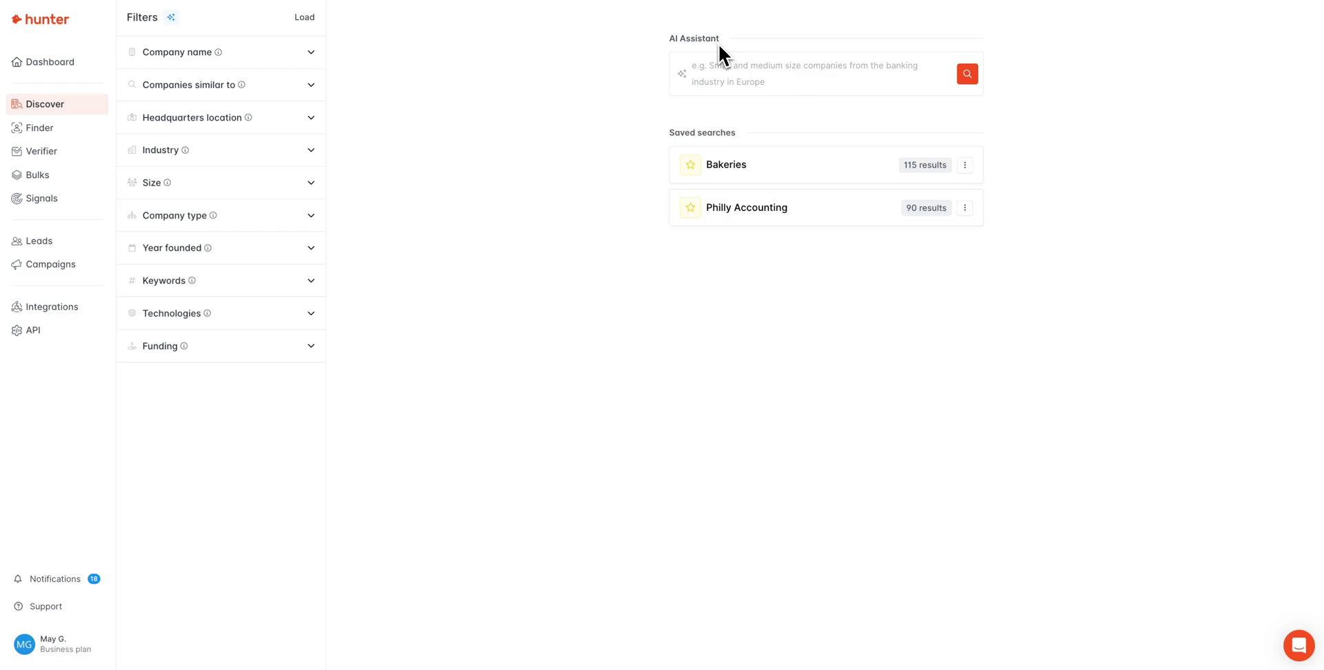
pyautogui.click(720, 64)
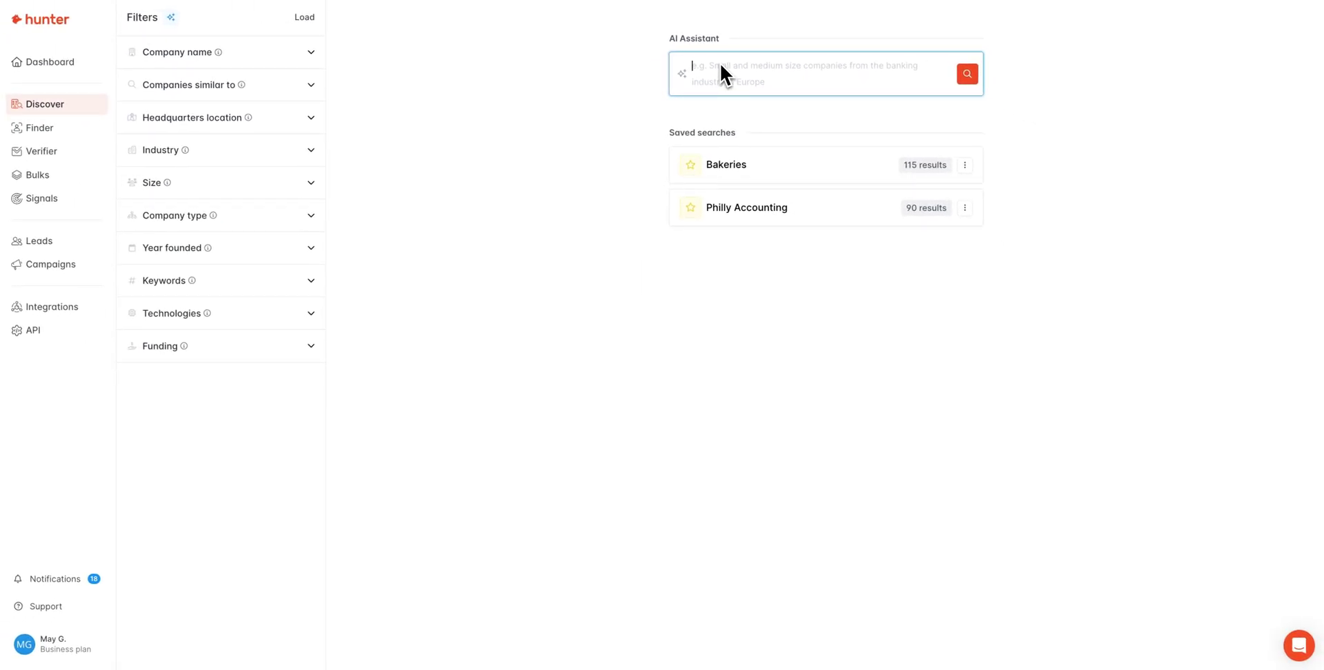
pyautogui.write('small business')
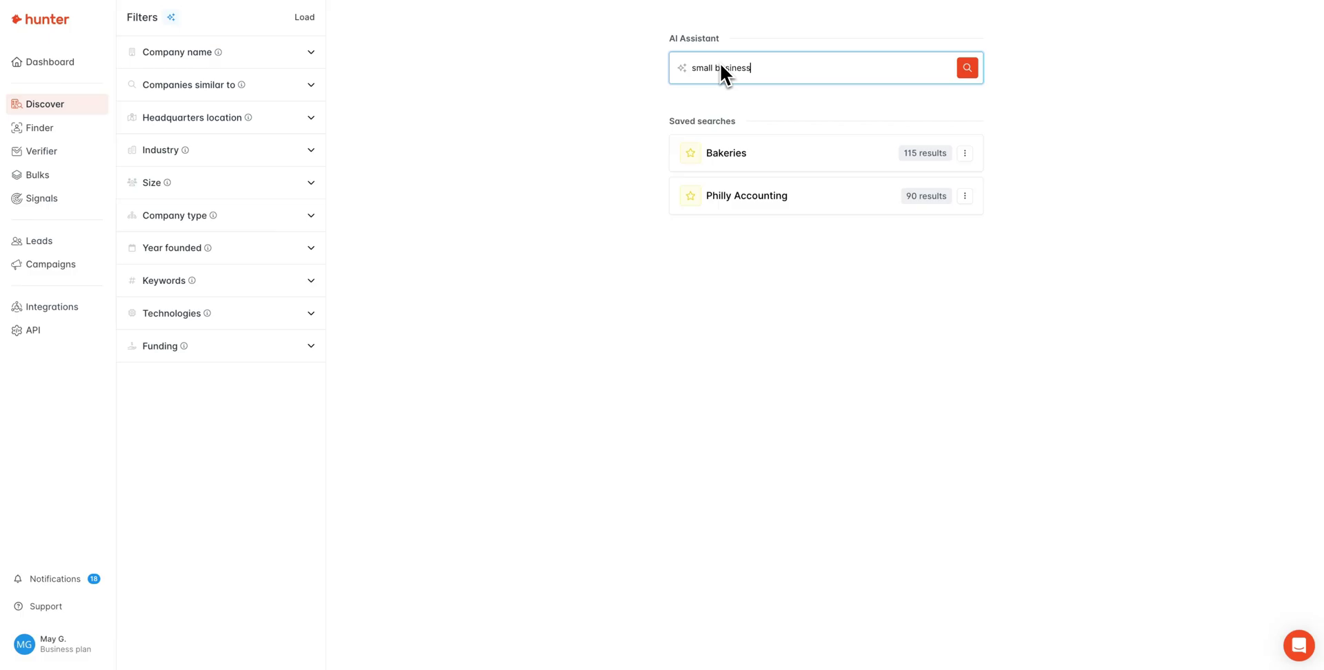
pyautogui.write(' in the US in the food and beverage ind')
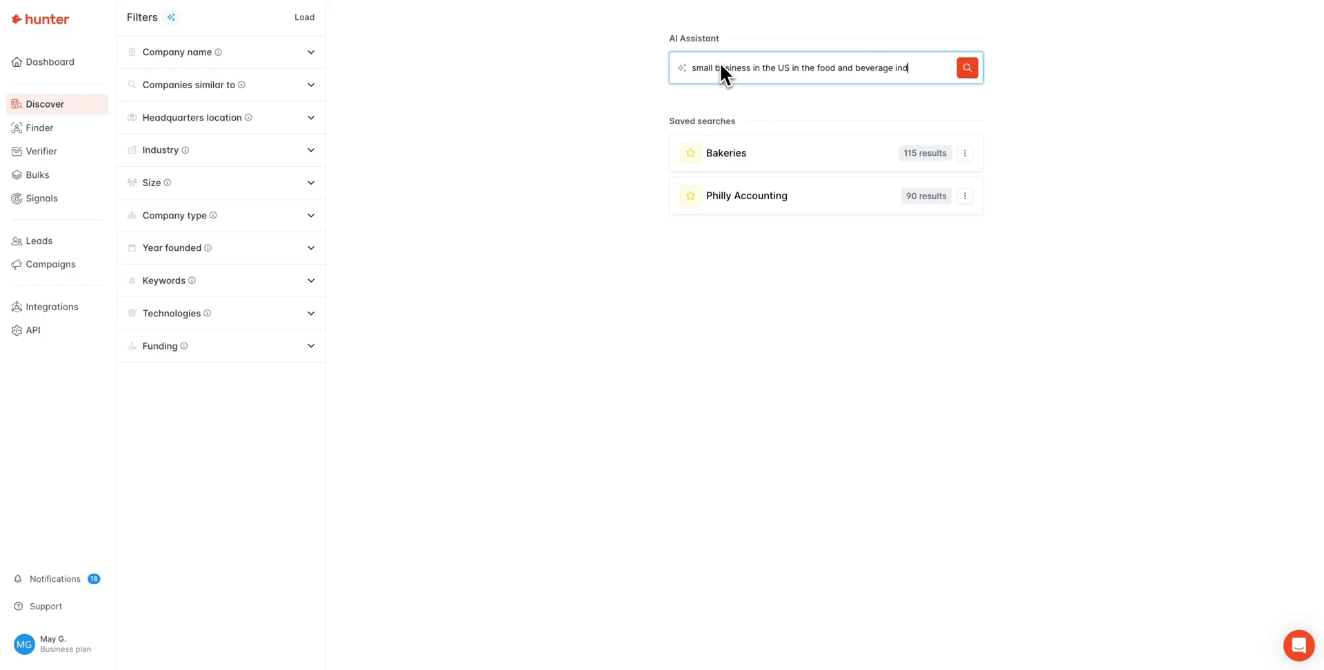
pyautogui.write('ustry')
pyautogui.press('Return')
pyautogui.scroll(-1, 193, 313)
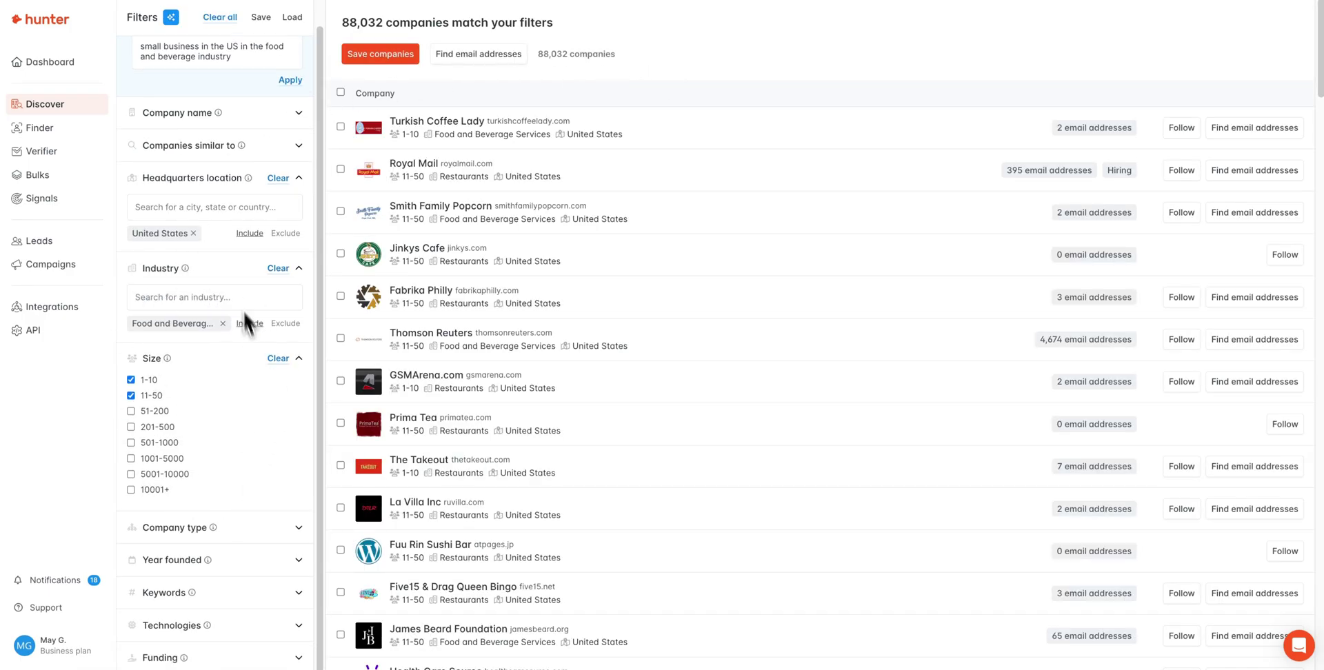
pyautogui.scroll(1, 233, 273)
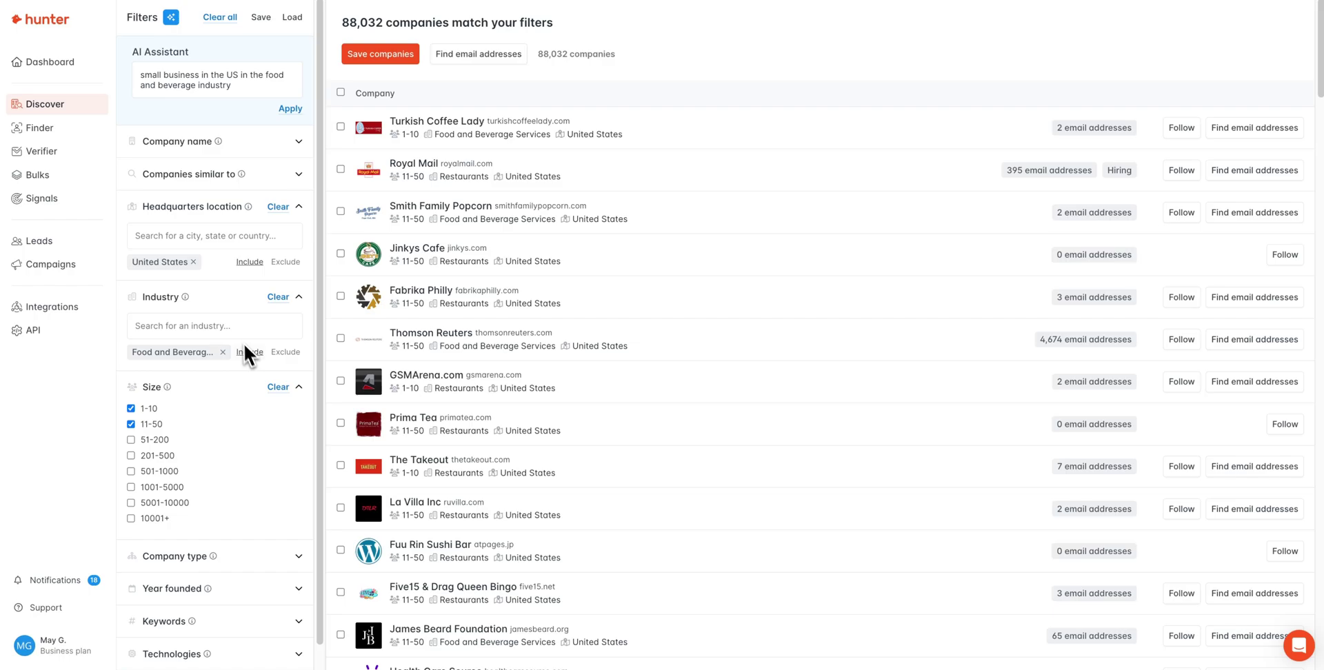
# Step: Reset every filter and bring up the help chat messenger
pyautogui.click(219, 17)
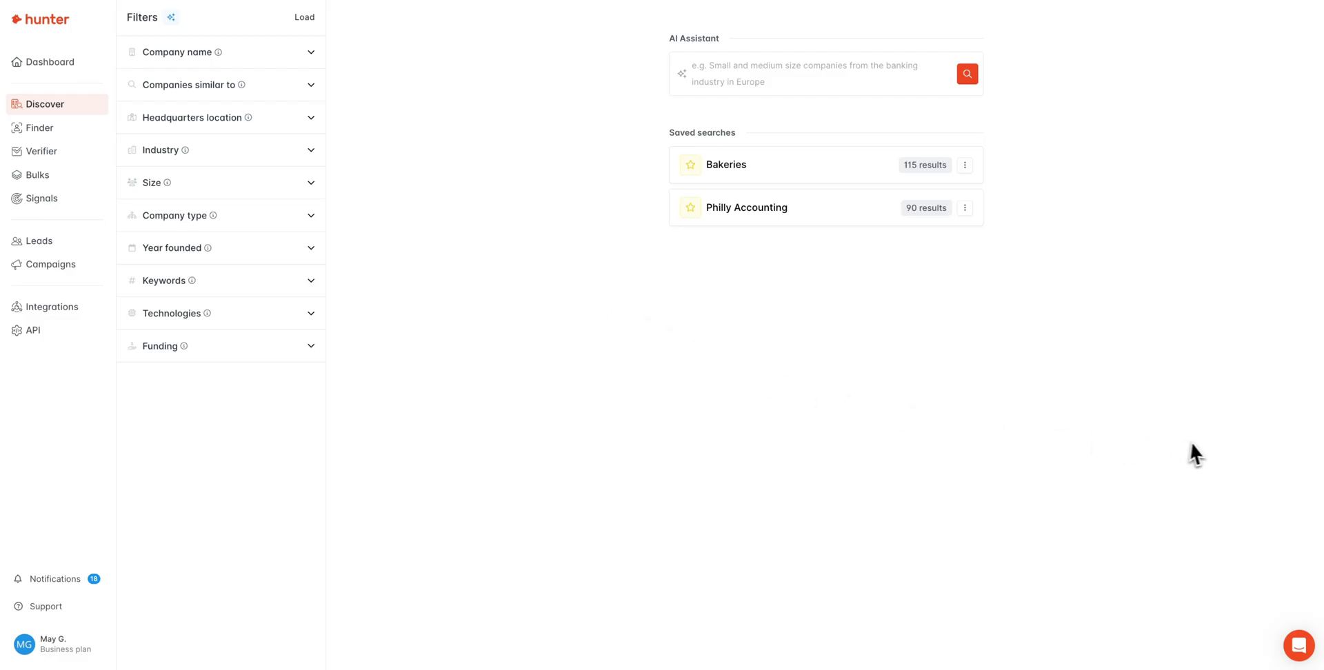
pyautogui.click(1299, 645)
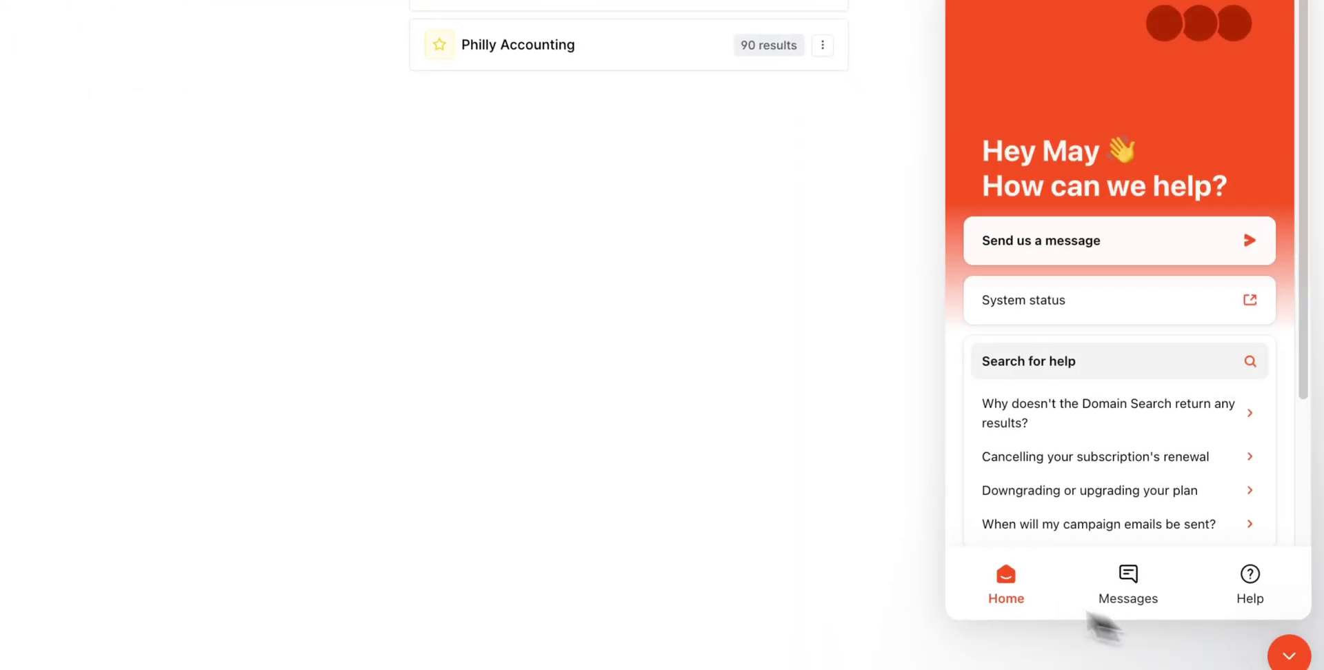